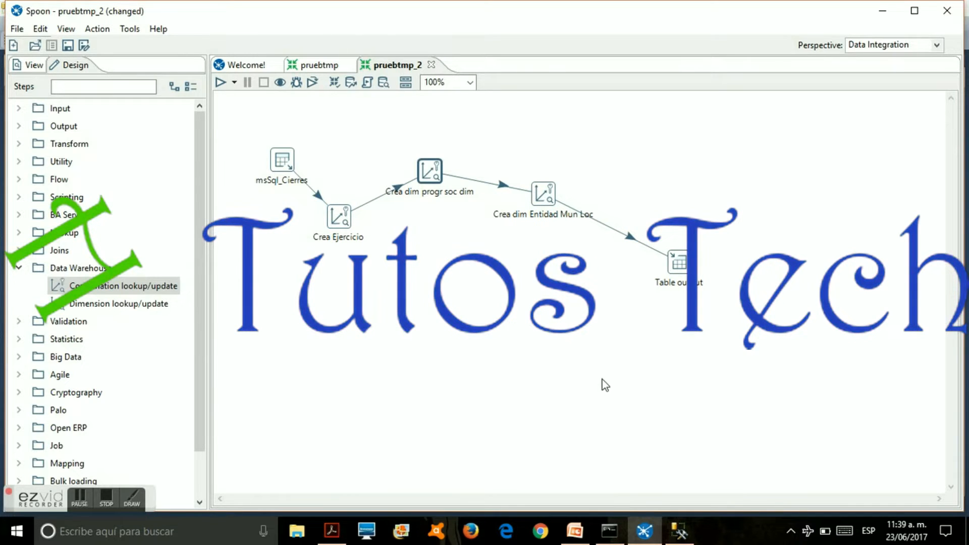
Switch to SQL Server Management Studio, review the column design of table dbo.dim_ejer in dwPrueba, and close the design.
click(682, 536)
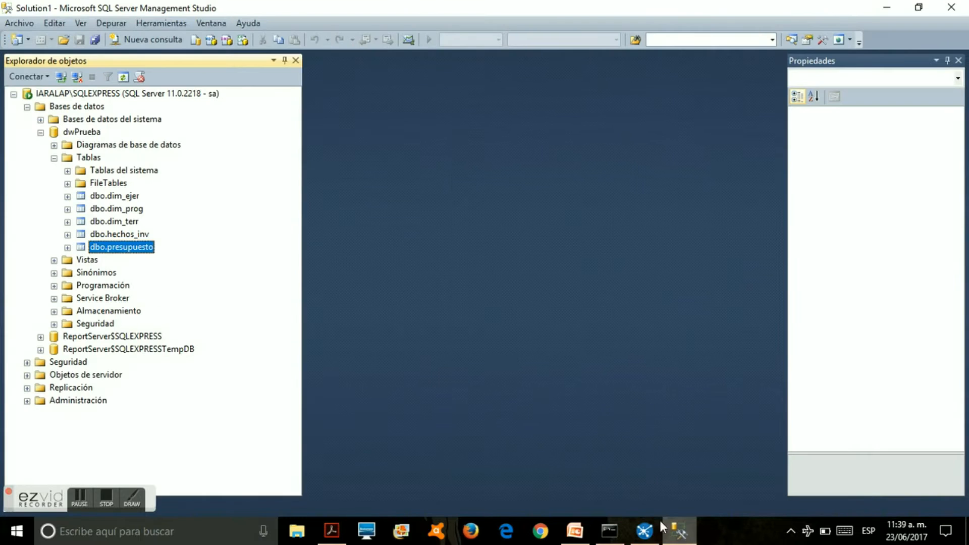
click(132, 197)
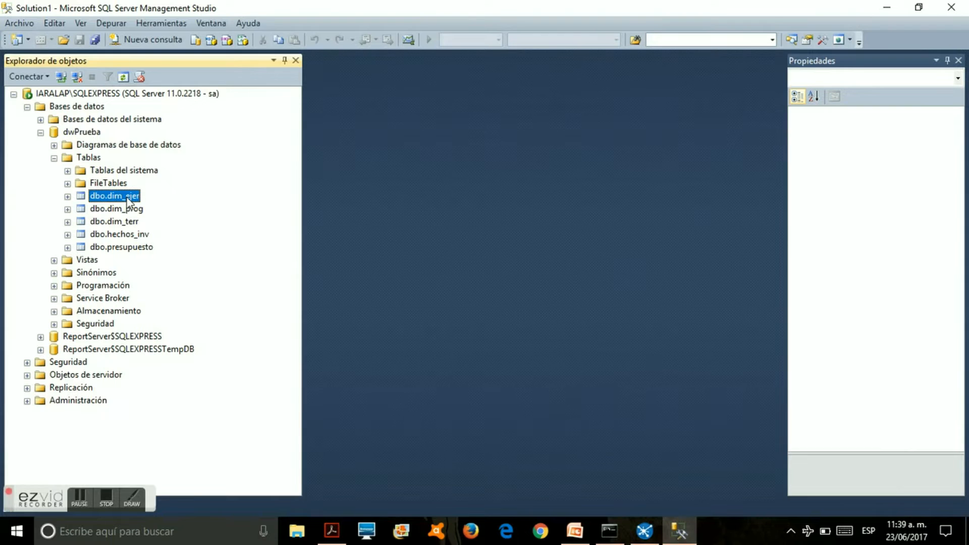
right_click(127, 198)
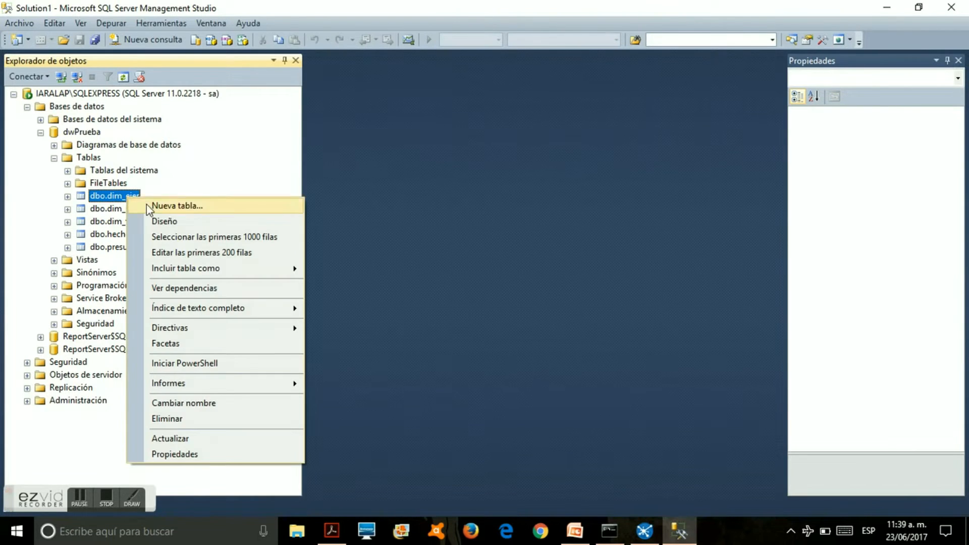
click(176, 220)
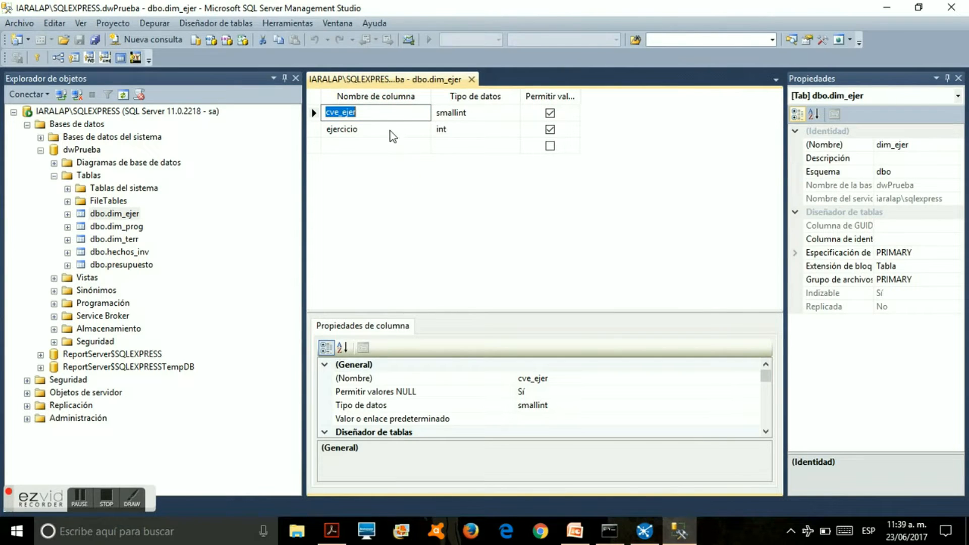
click(379, 130)
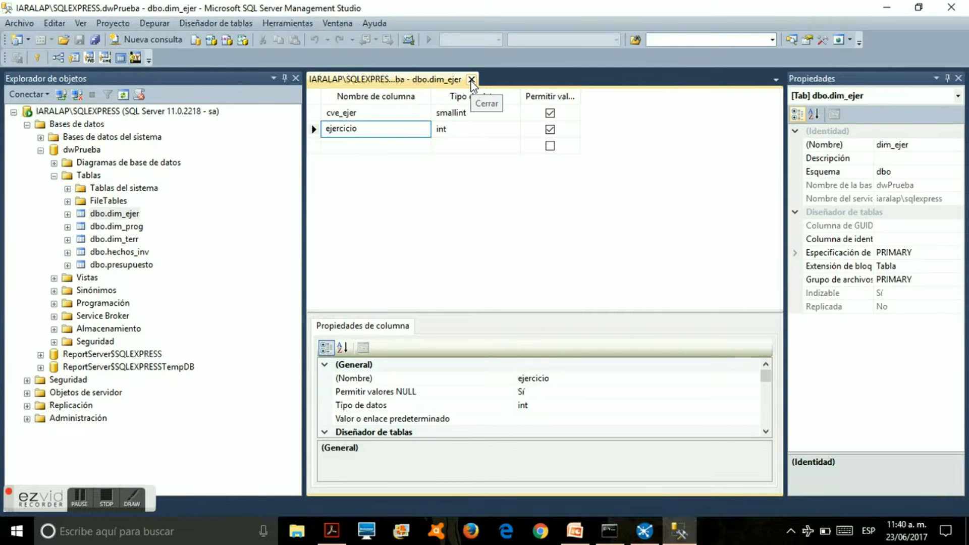
click(471, 79)
Open the column design of table dbo.dim_prog for review and close it.
click(128, 209)
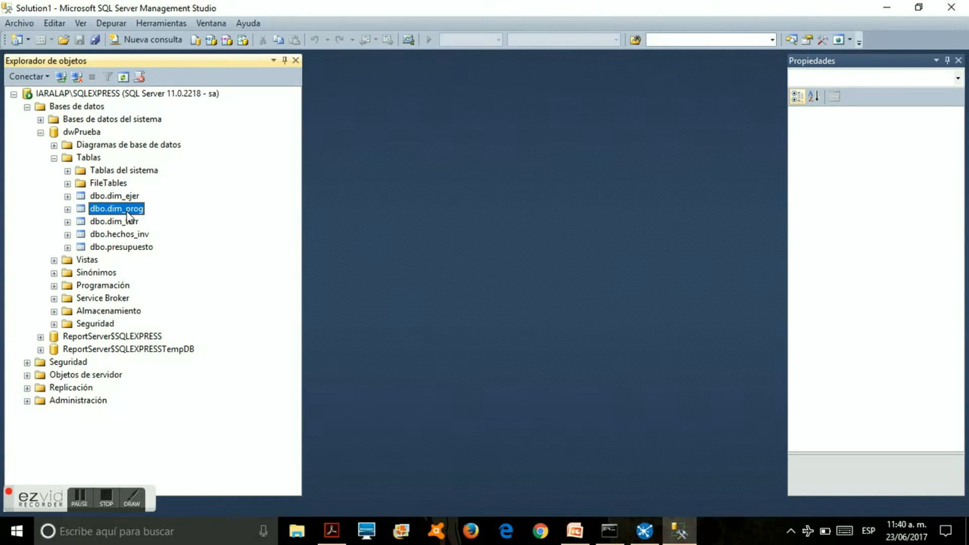
right_click(126, 213)
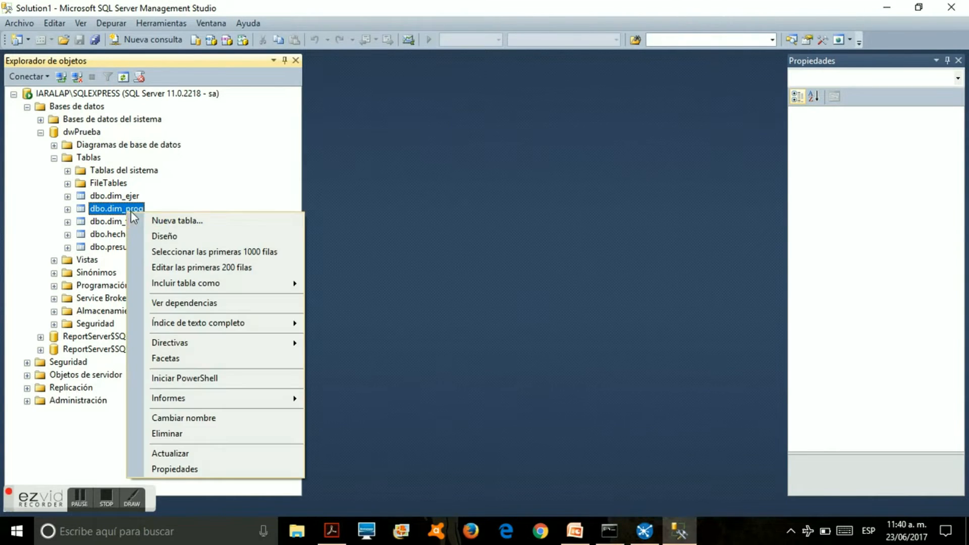
click(185, 241)
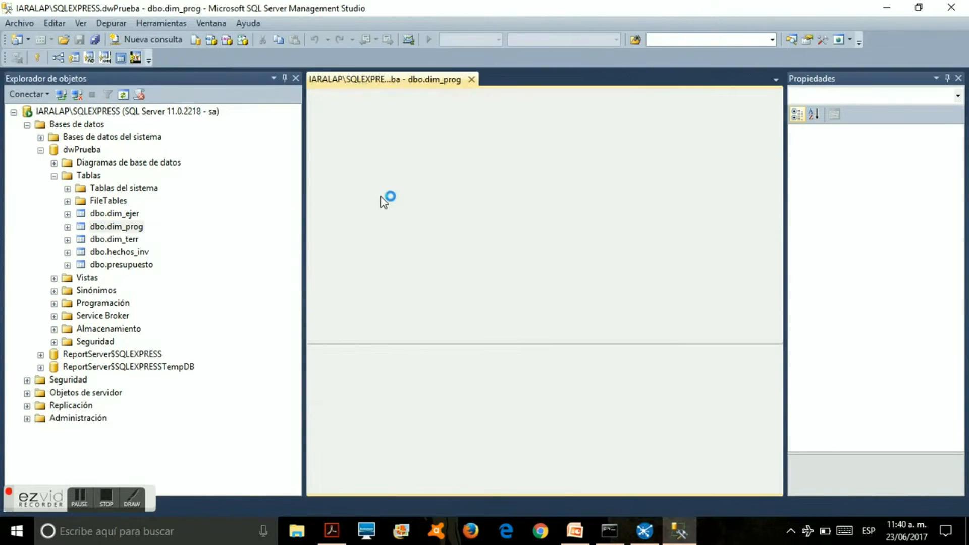
click(471, 79)
Examine the territory columns in the design of table dbo.dim_terr, including municipio, localidad and gm_2010, and close the design.
click(126, 222)
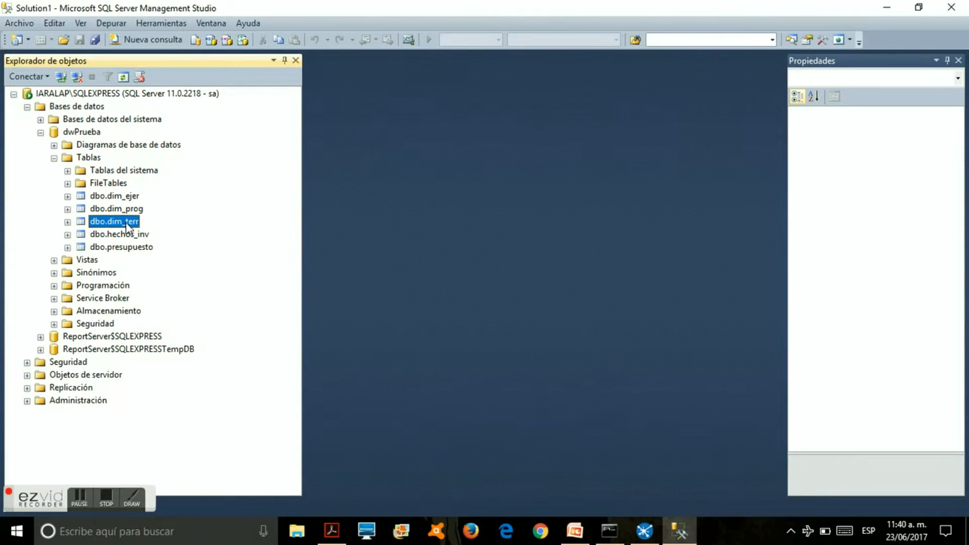
right_click(126, 222)
click(171, 247)
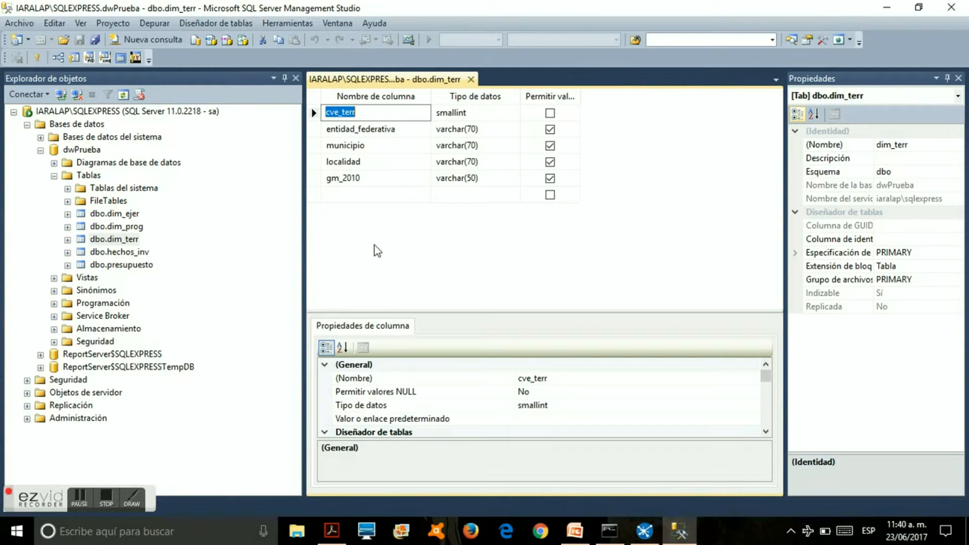
click(356, 195)
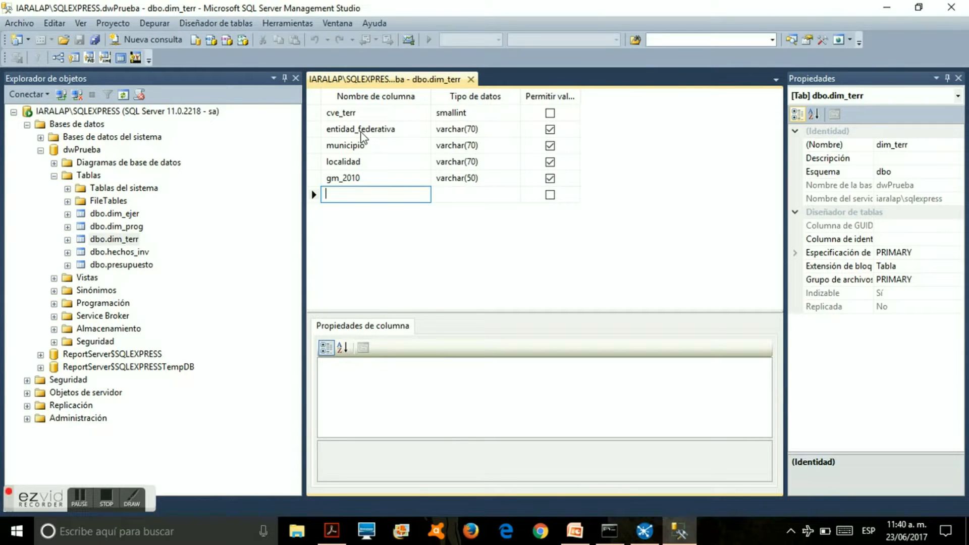
click(362, 145)
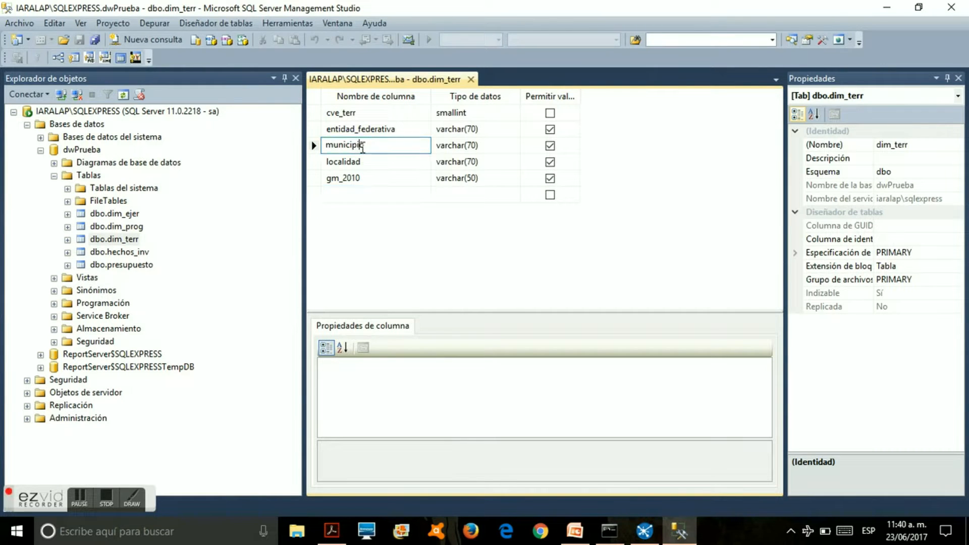
click(377, 162)
click(387, 179)
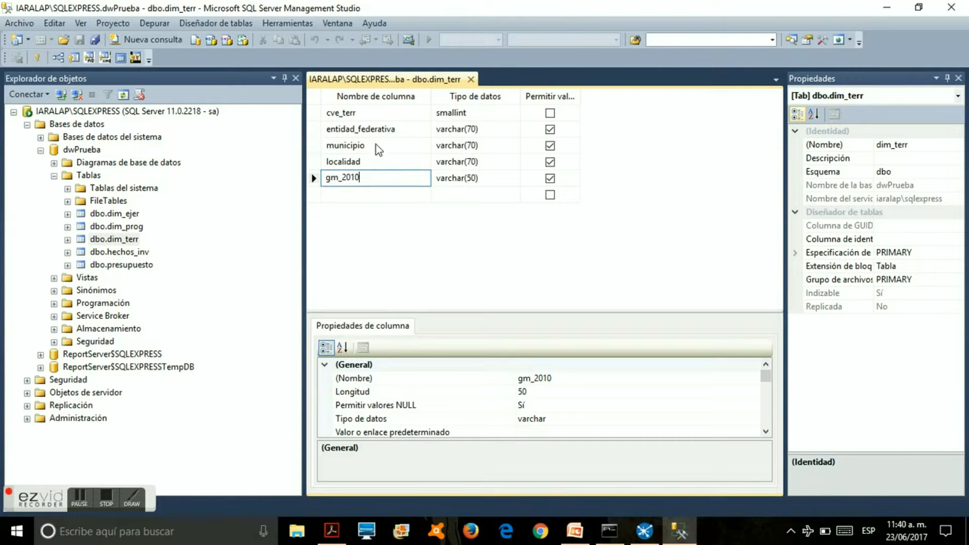
click(470, 80)
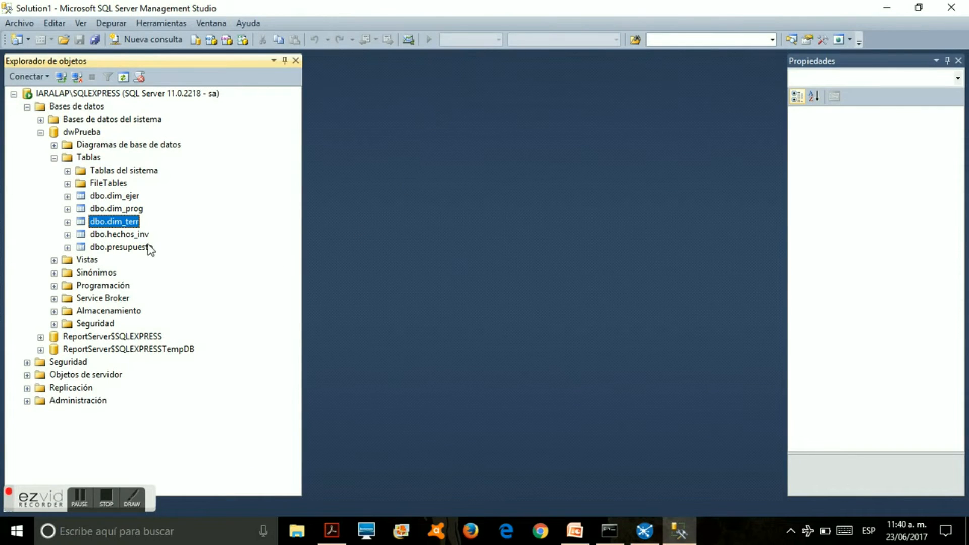
Examine the amount columns and the cve_prog key in the design of table dbo.hechos_inv, and close the design.
click(140, 236)
right_click(140, 236)
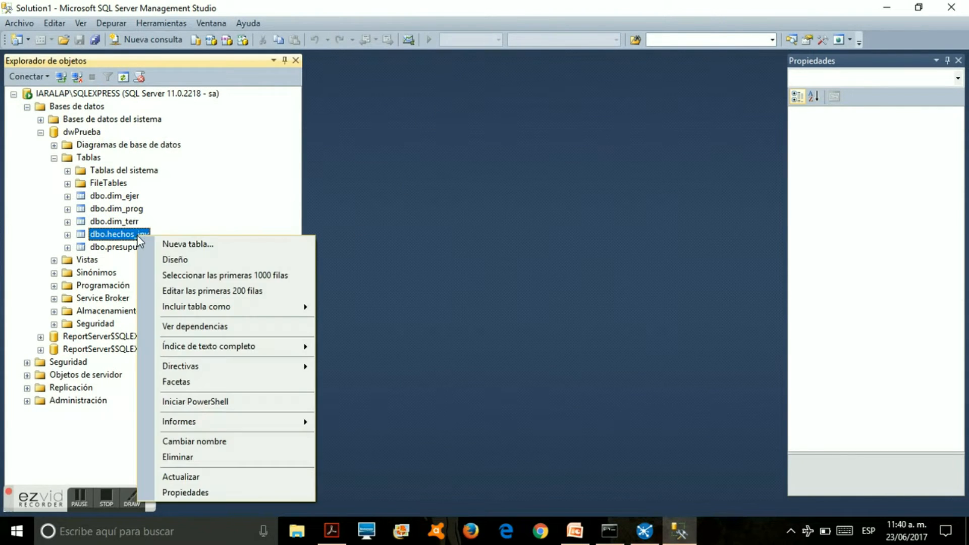
click(192, 256)
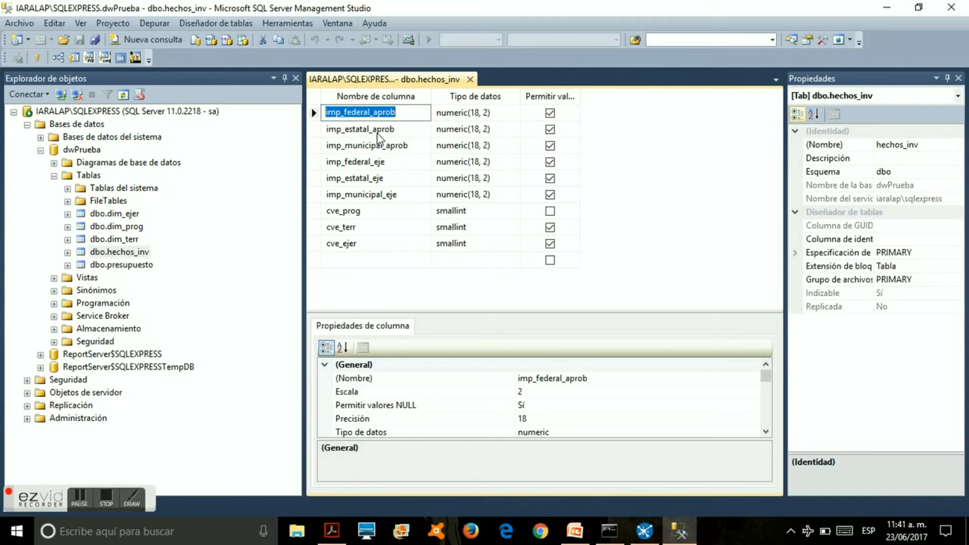
click(363, 130)
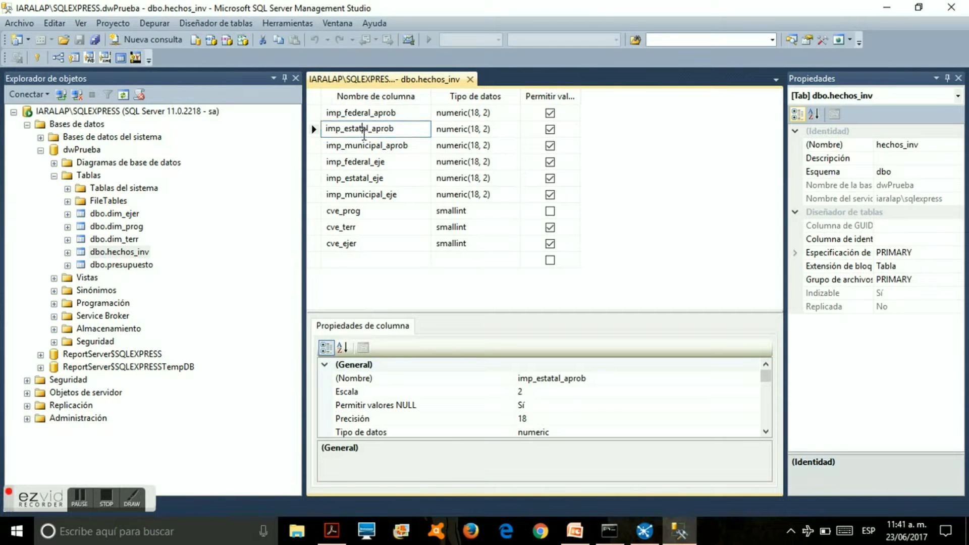
click(366, 144)
click(385, 164)
click(383, 177)
click(387, 195)
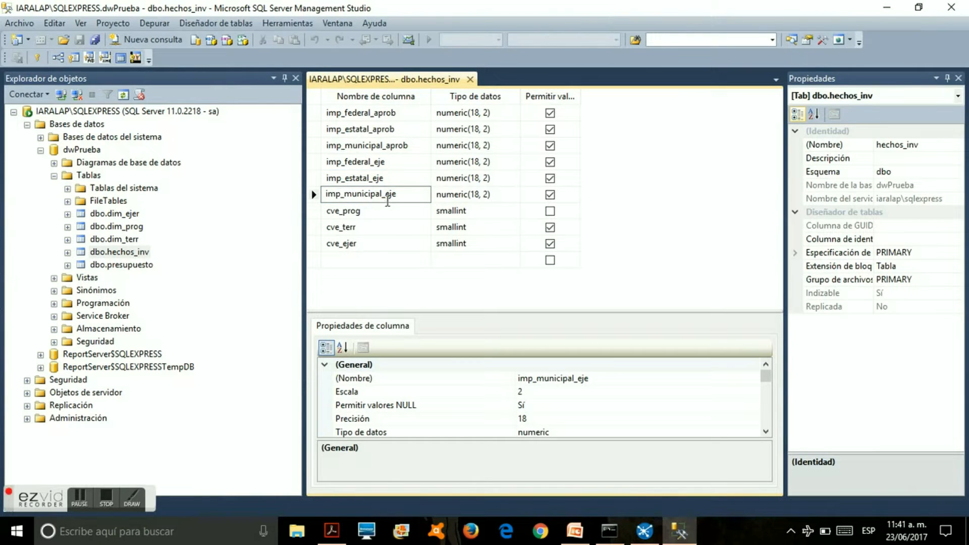
click(385, 214)
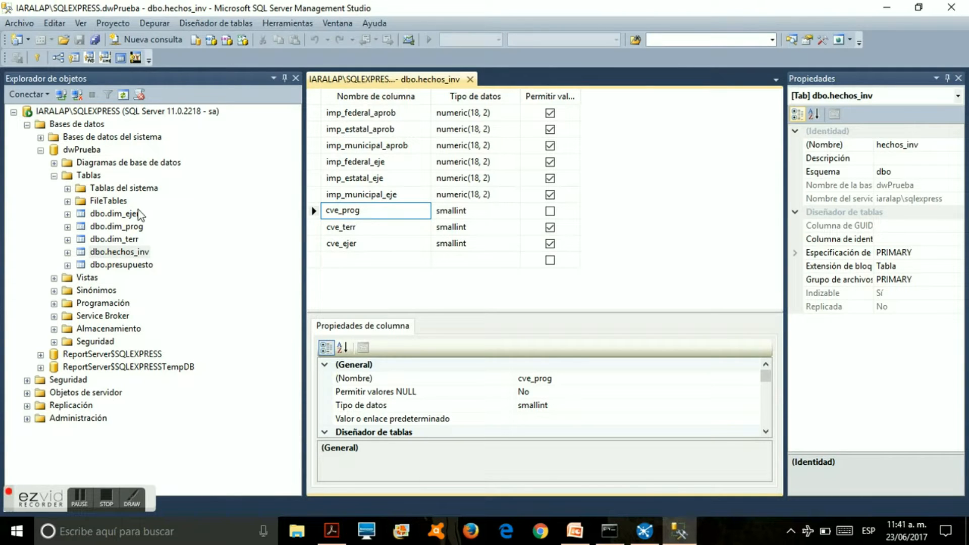
click(469, 80)
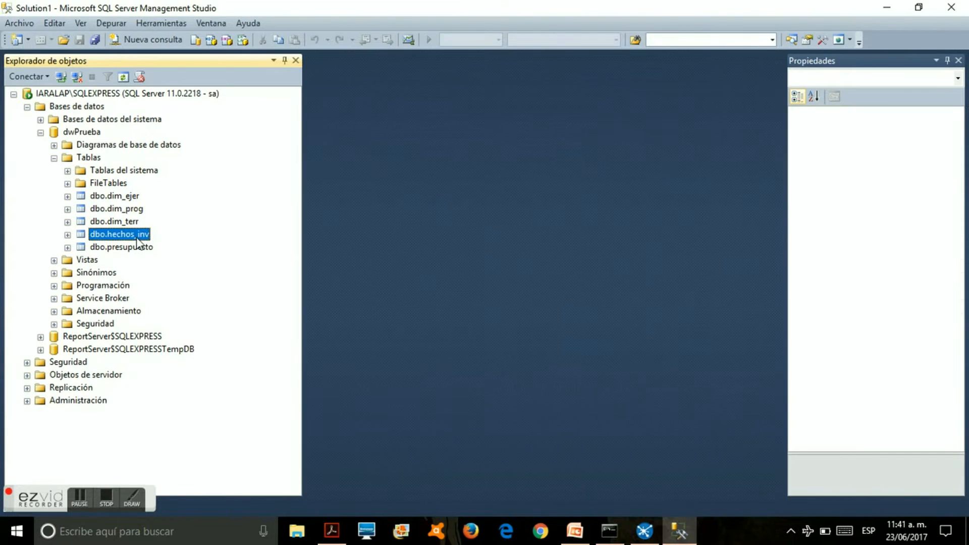
Query the first 1000 rows of table dbo.hechos_inv to check its contents, and close the query.
right_click(137, 238)
click(216, 277)
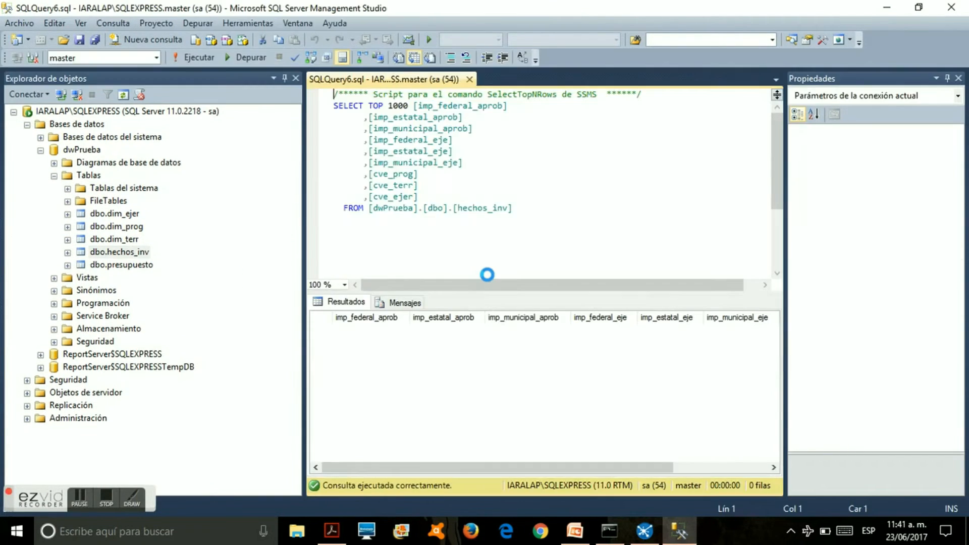
click(469, 79)
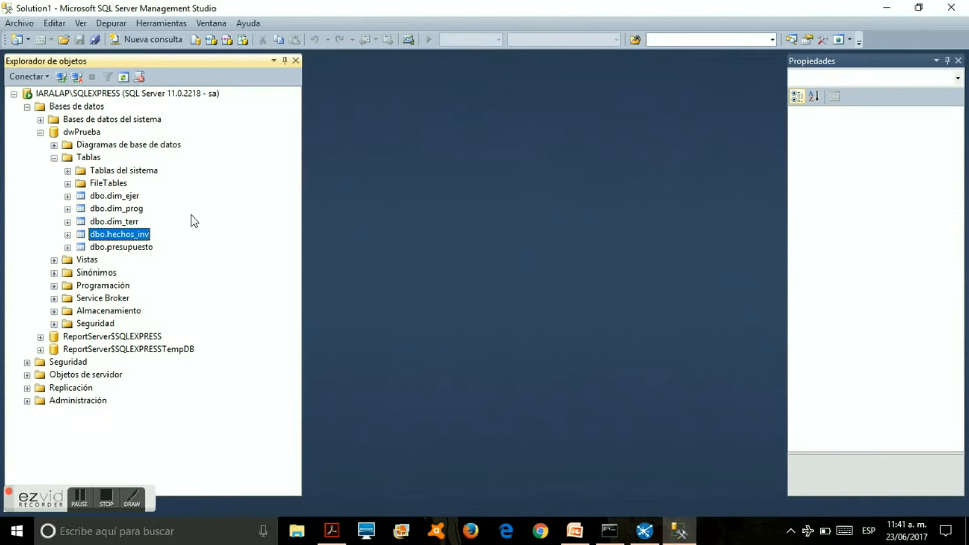
Switch to Spoon and locate the Table input step in the Input category, collapsing the Data Warehouse category.
click(645, 533)
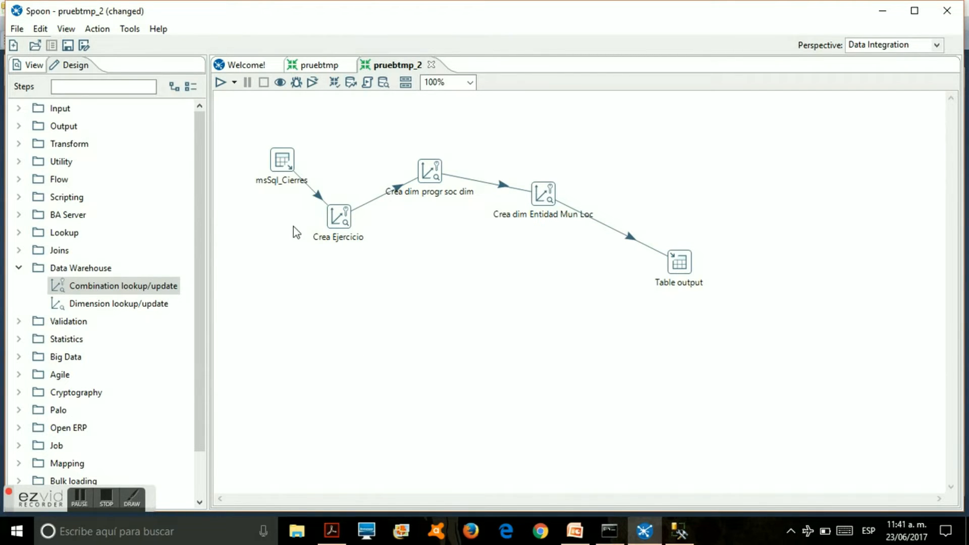
click(282, 161)
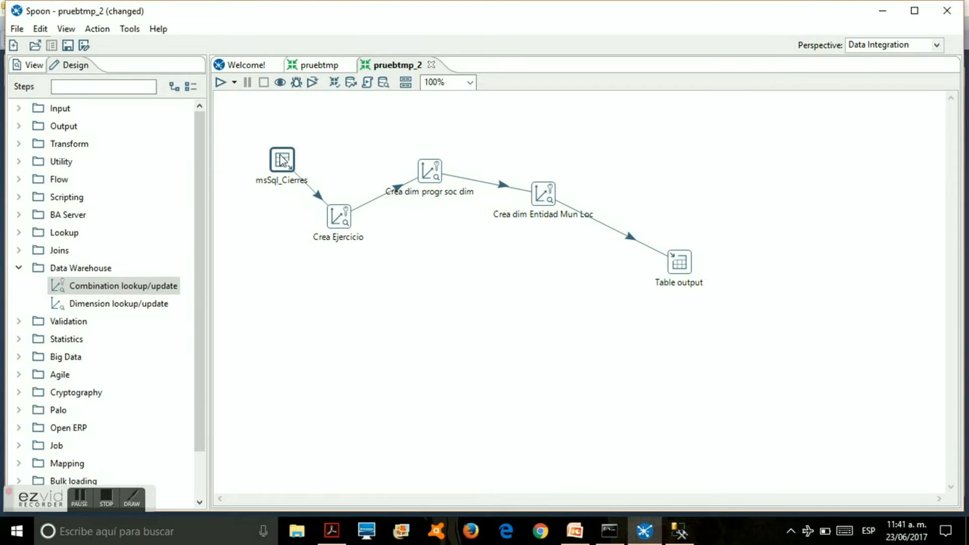
click(20, 267)
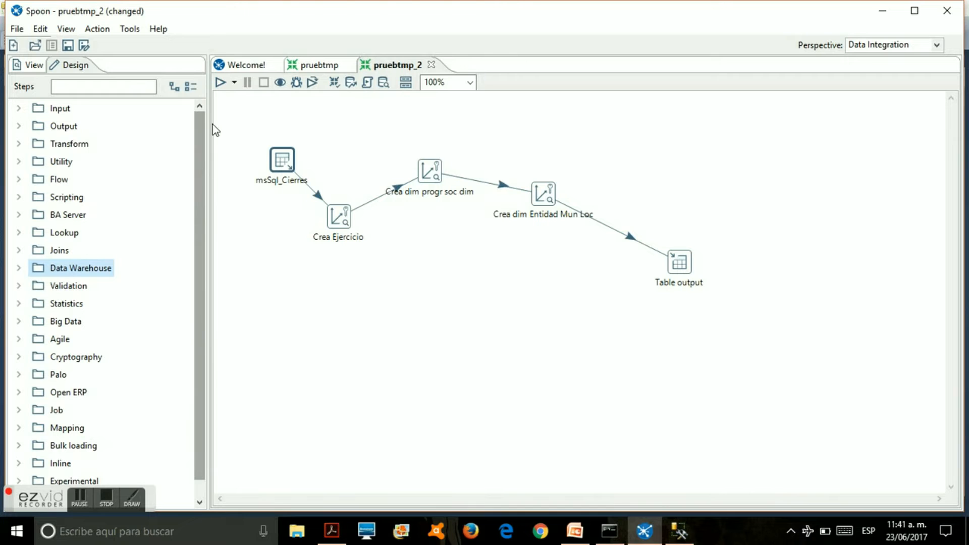
click(19, 108)
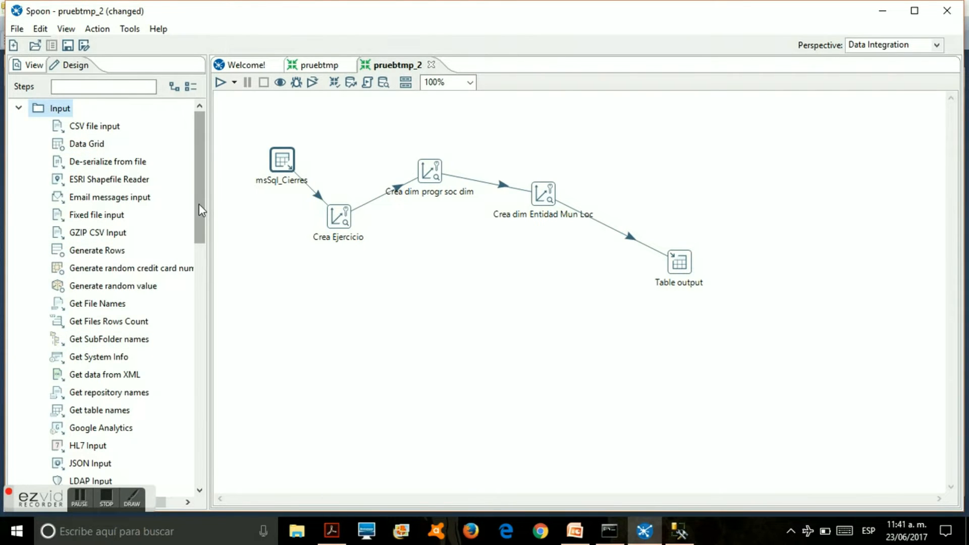
drag(197, 204, 192, 284)
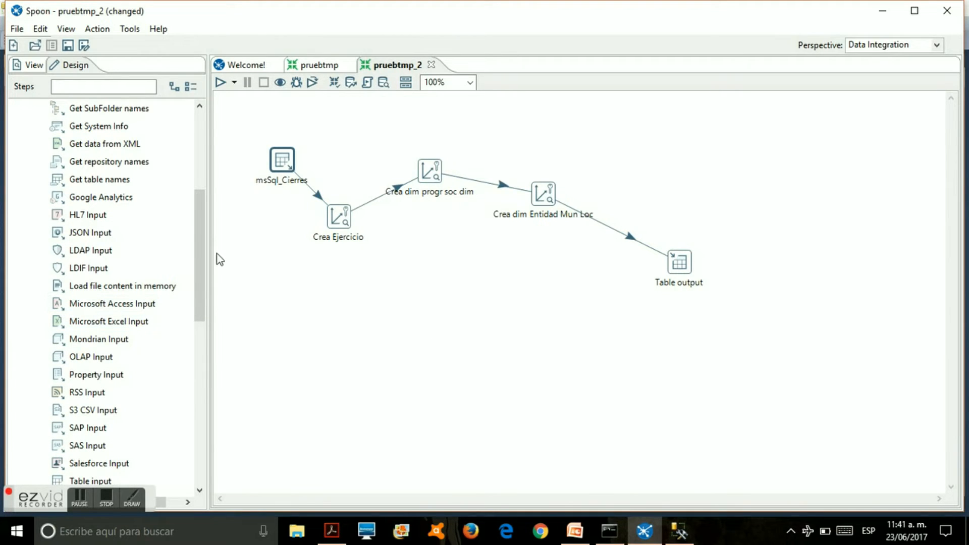
Nudge the msSql_Cierres step slightly upward on the canvas and open its settings for editing.
drag(281, 162, 281, 150)
right_click(281, 150)
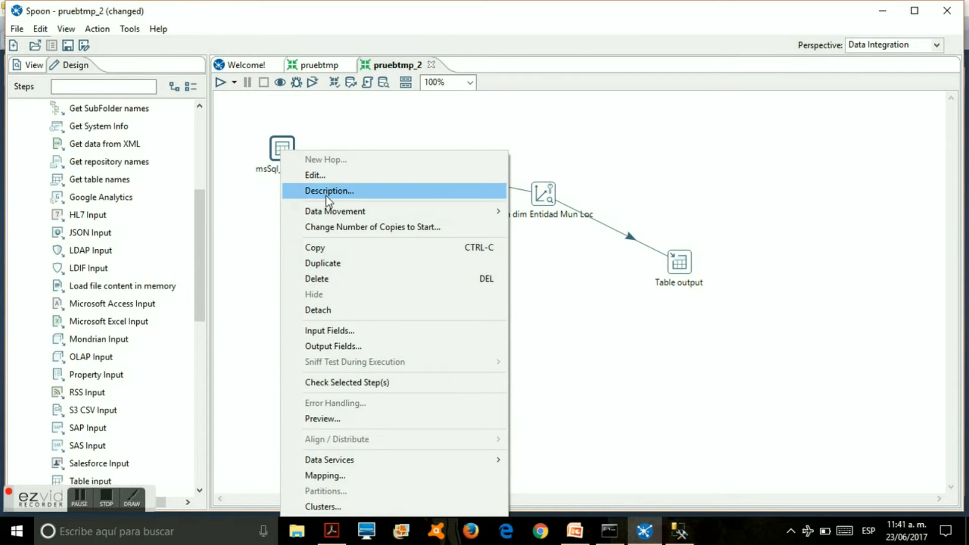
click(323, 177)
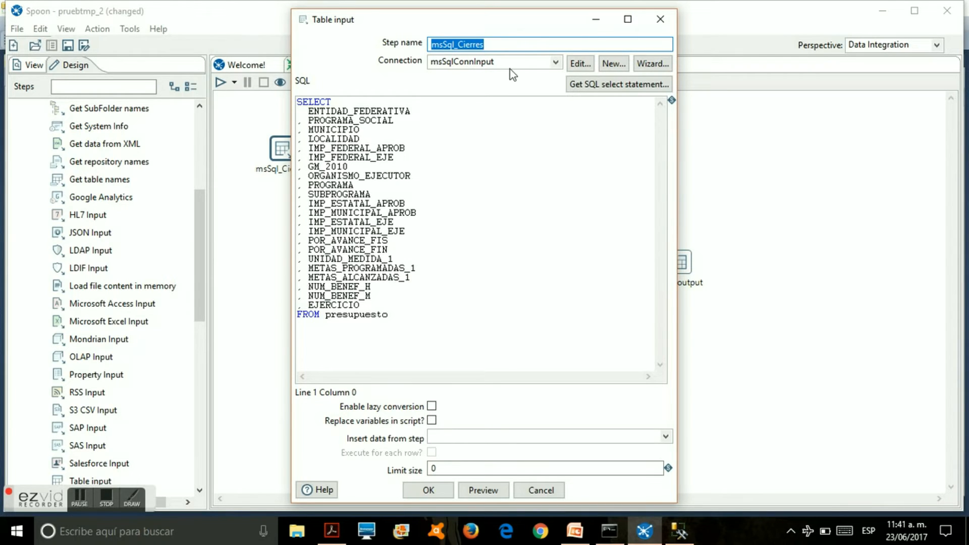
Review and test the msSqlConnInput database connection, and cancel out of the msSql_Cierres Table input settings.
click(580, 64)
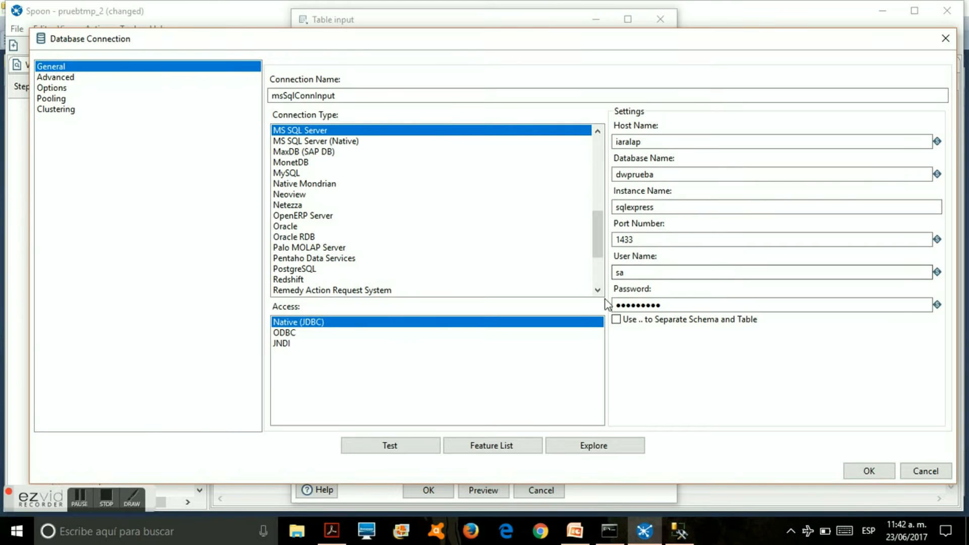
click(393, 447)
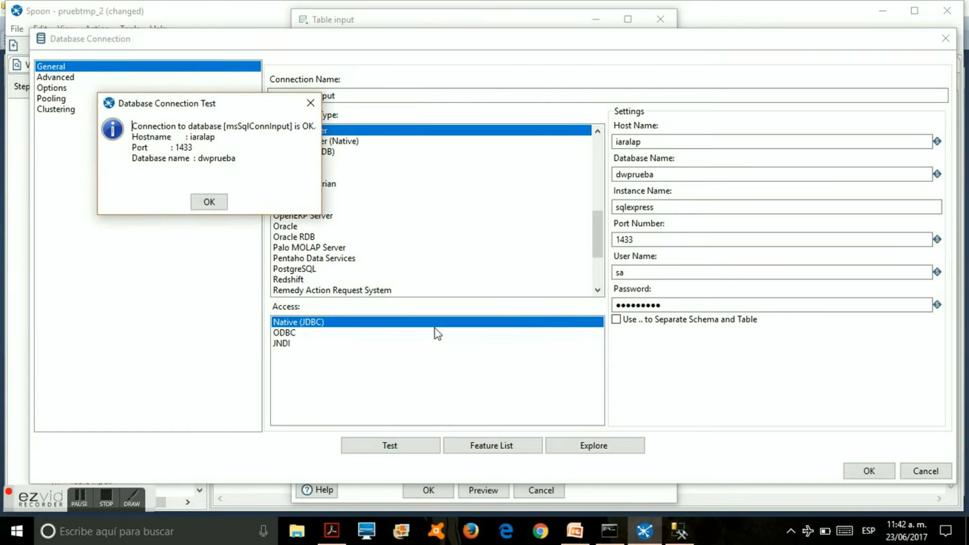
click(213, 206)
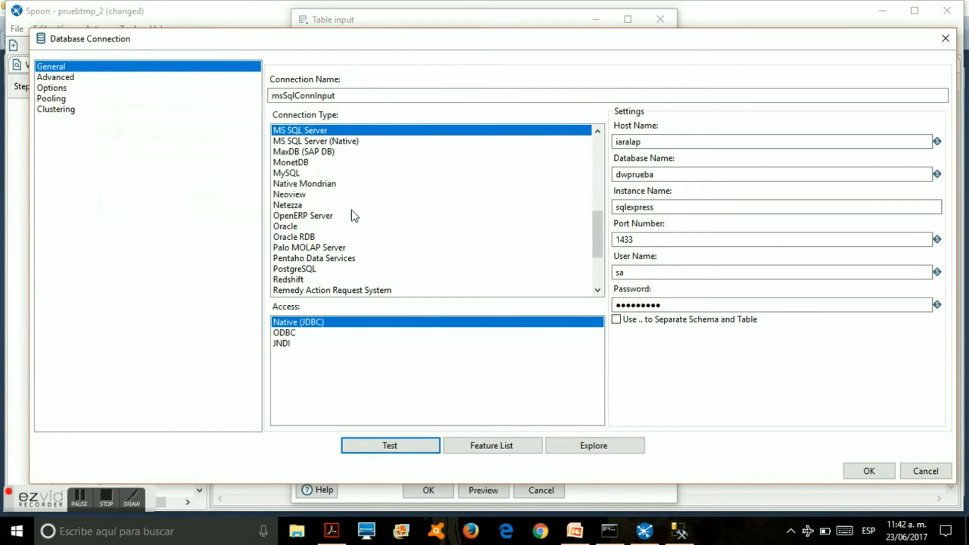
key(Return)
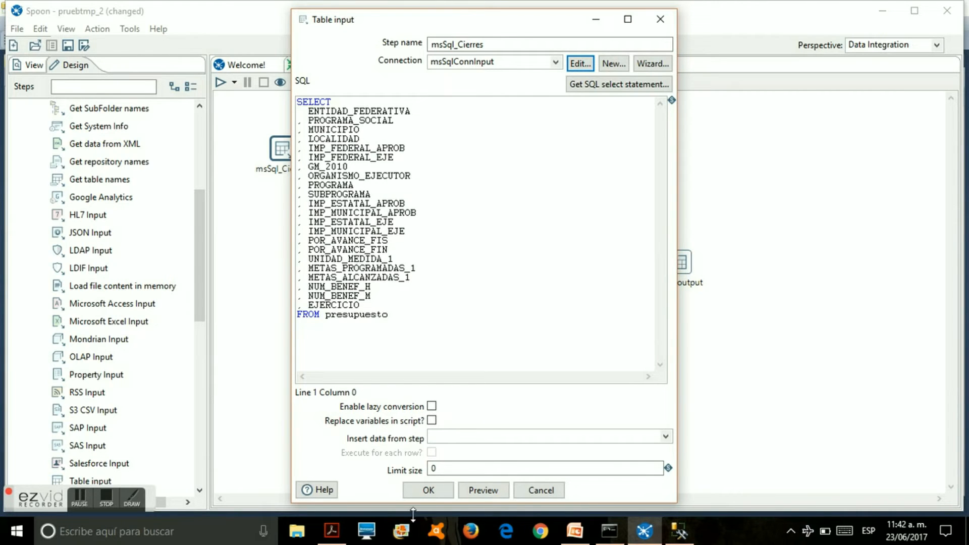
click(540, 490)
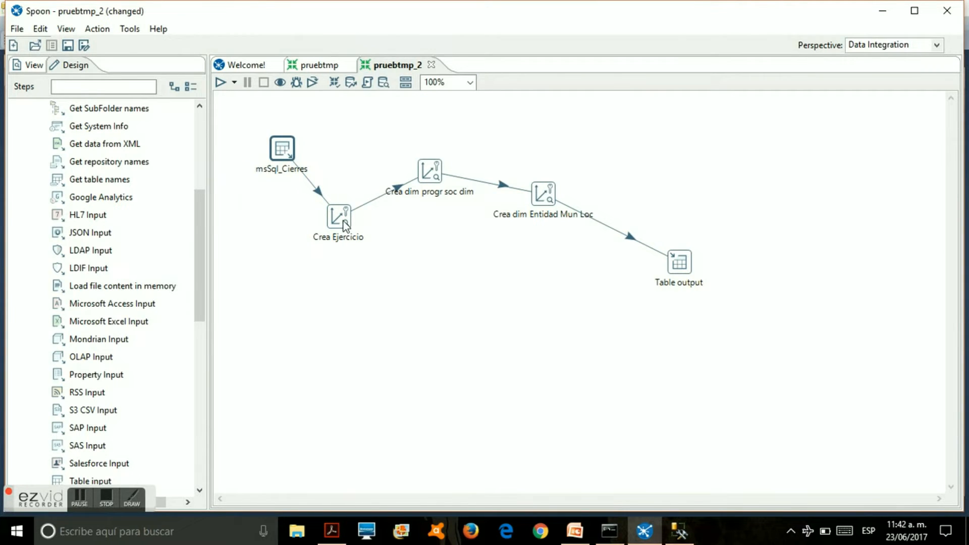
mouse_move(343, 221)
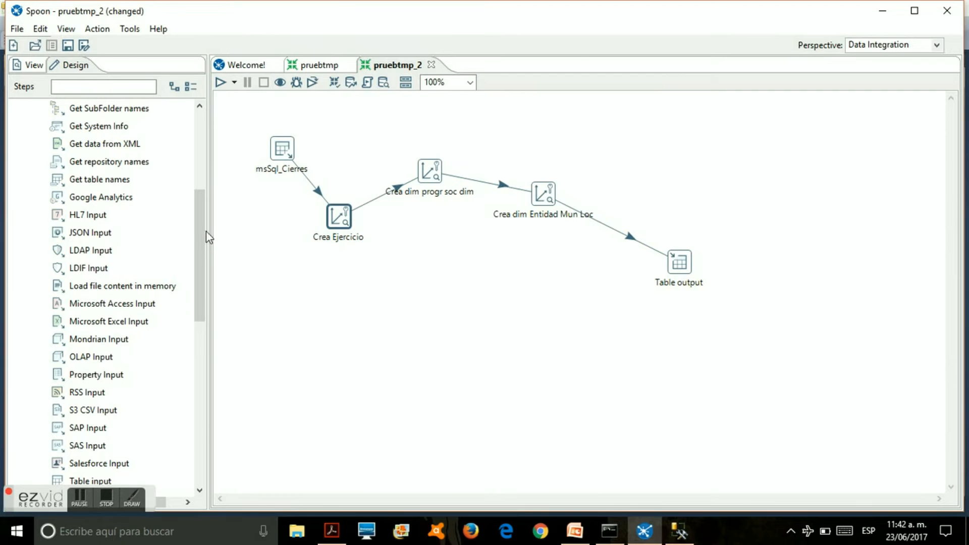
Collapse the Input category and expand Data Warehouse to locate the Combination lookup/update step.
drag(202, 251, 210, 166)
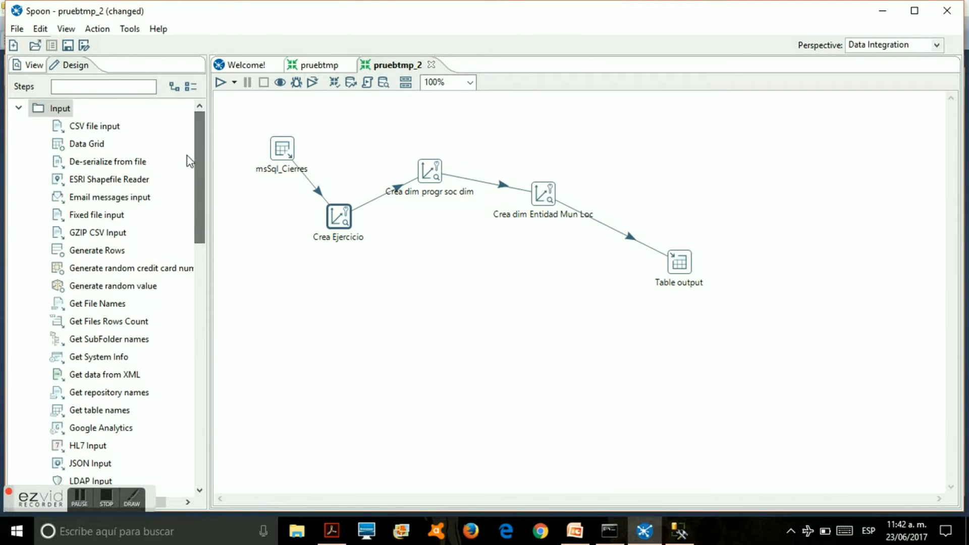
click(21, 109)
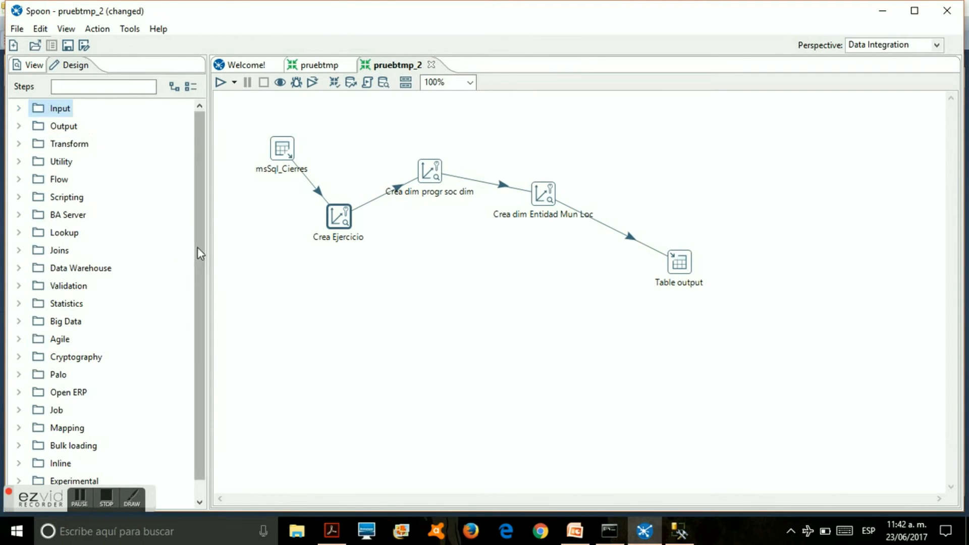
drag(201, 251, 202, 271)
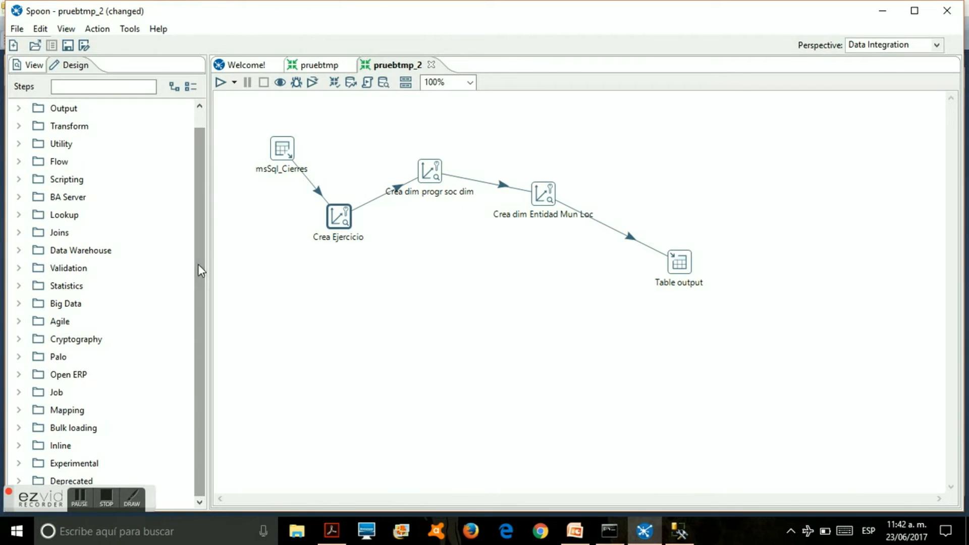
click(20, 251)
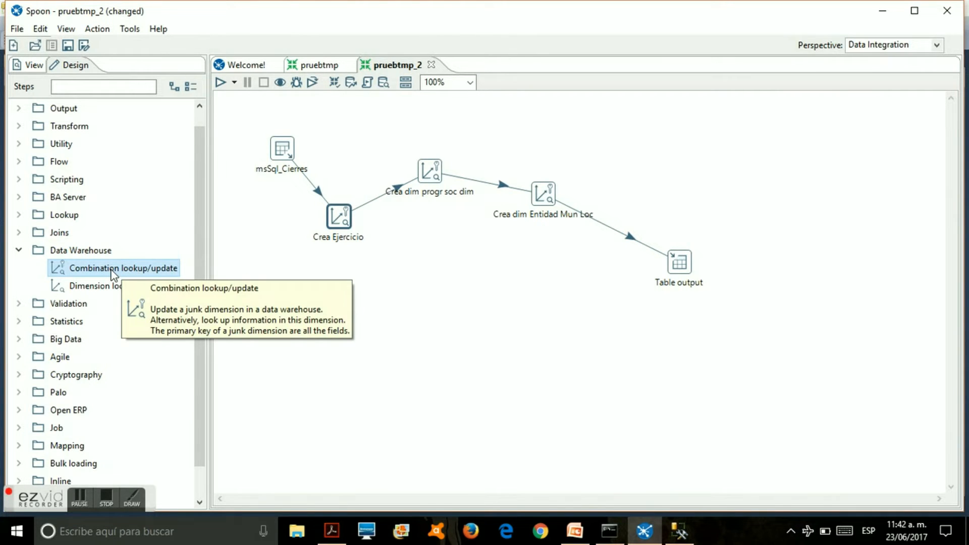
Place a Combination lookup/update step on the canvas below Crea Ejercicio, and delete it again.
drag(112, 274, 338, 297)
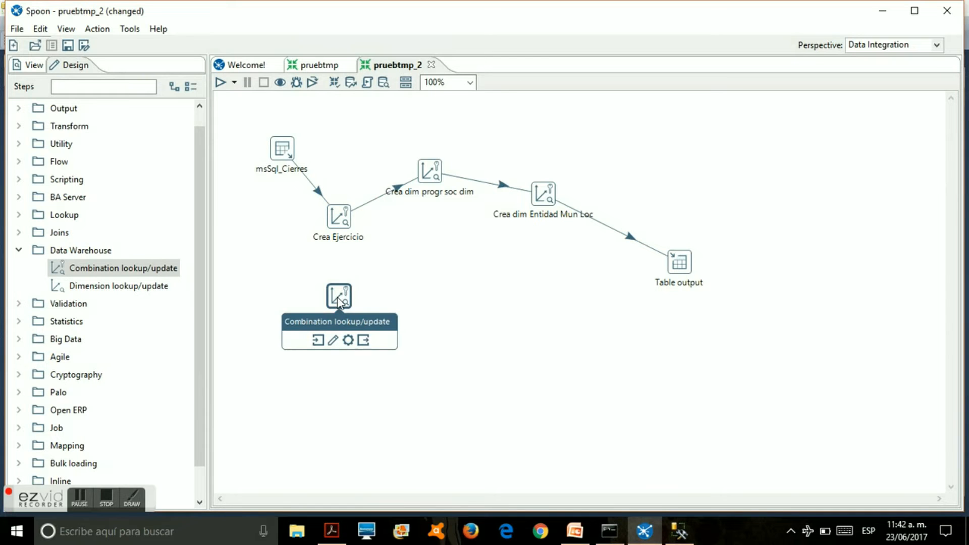
right_click(338, 302)
click(362, 277)
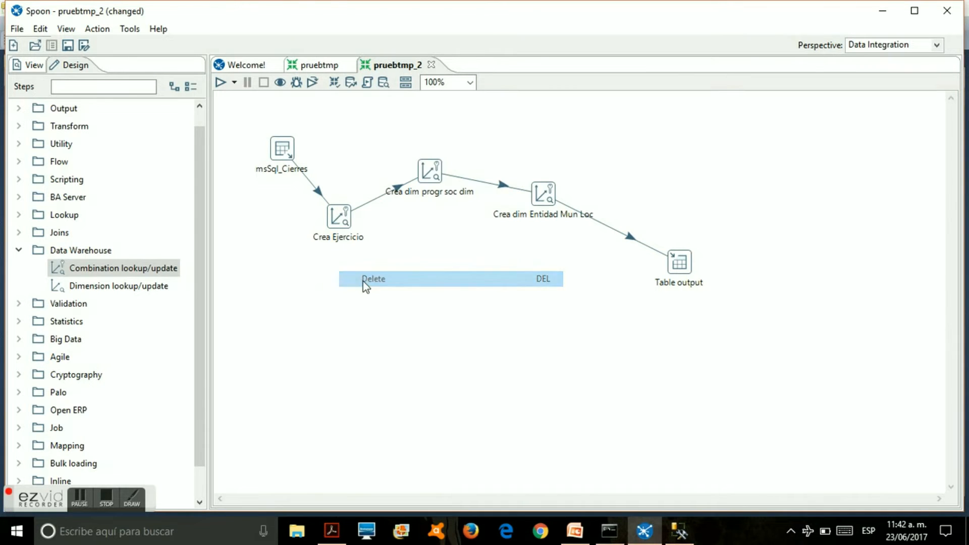
Review the Crea Ejercicio step's target table, key fields and technical key settings, and cancel without changes.
right_click(341, 220)
click(373, 176)
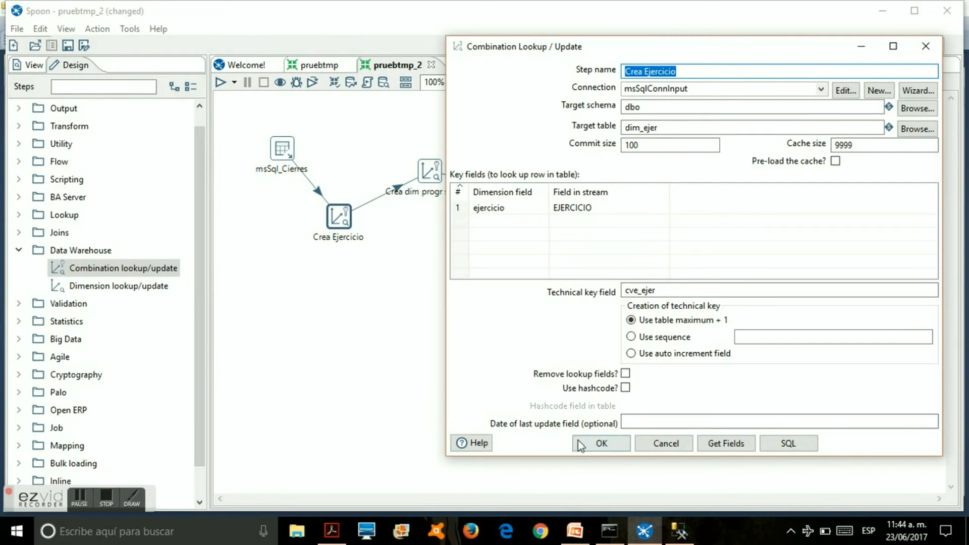
click(666, 444)
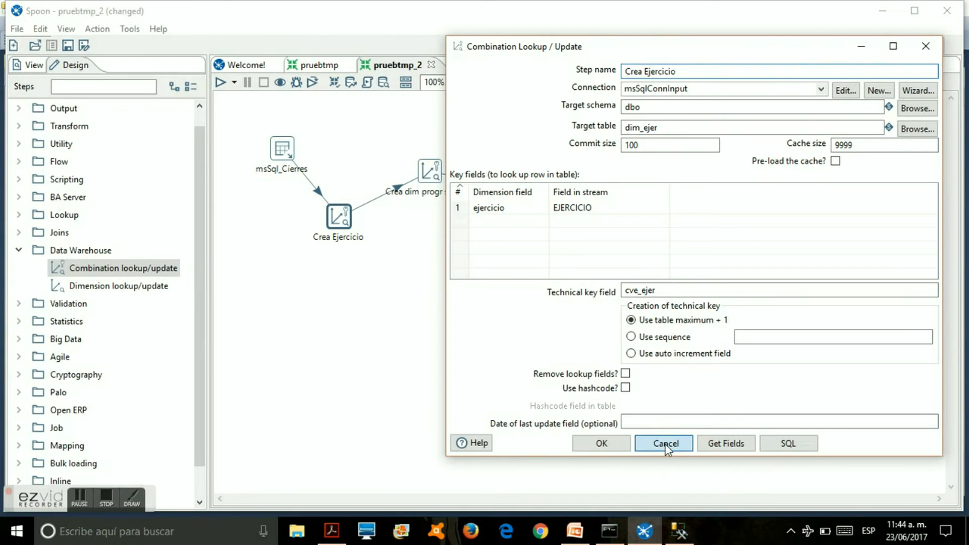
Review the Combination Lookup / Update settings of the Crea dim progr soc dim step, and cancel without changes.
click(427, 174)
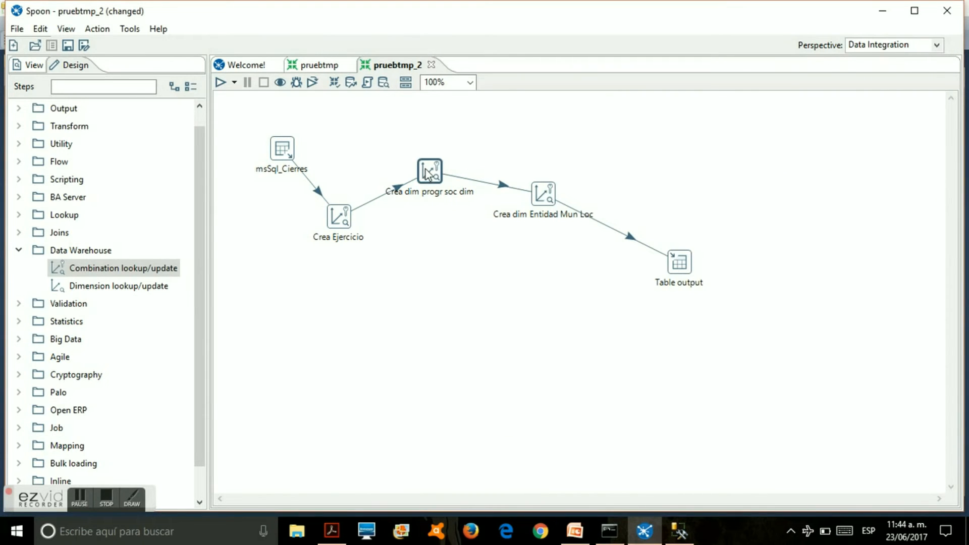
right_click(427, 174)
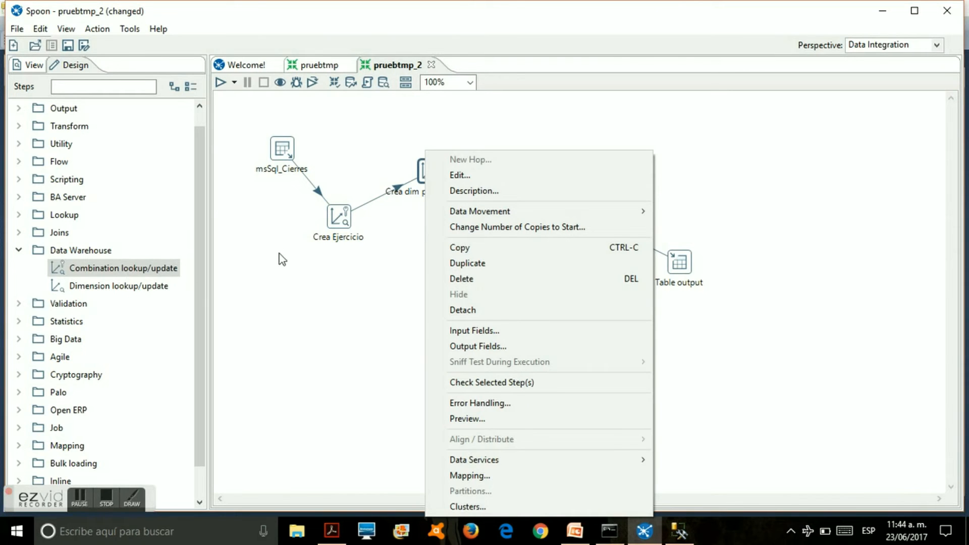
click(468, 175)
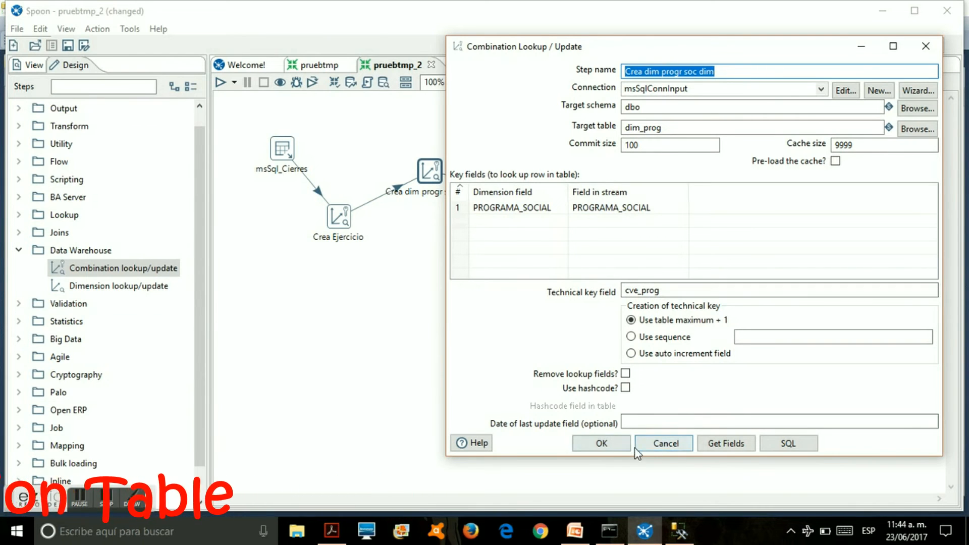
click(665, 443)
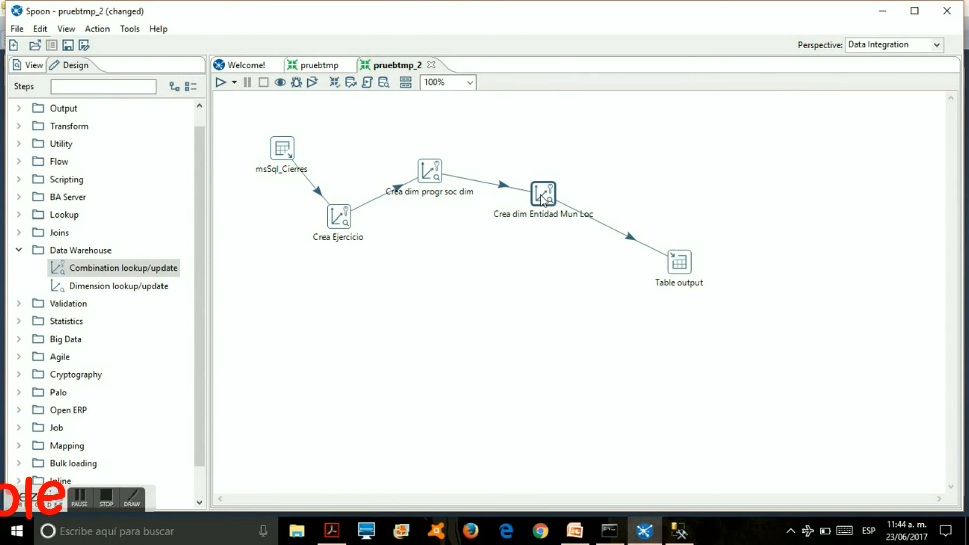
Review the key fields and technical key of the Crea dim Entidad Mun Loc step, and cancel without changes.
mouse_move(542, 199)
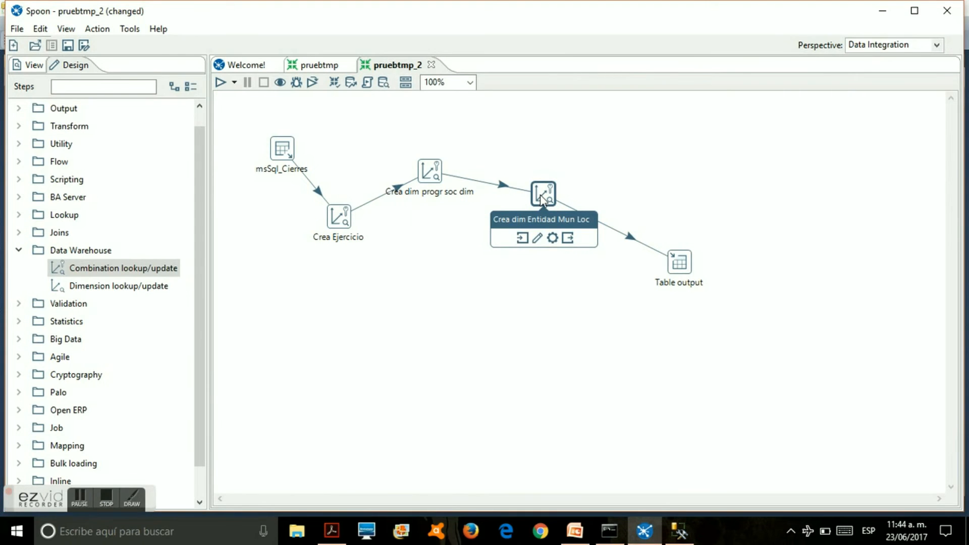
right_click(541, 199)
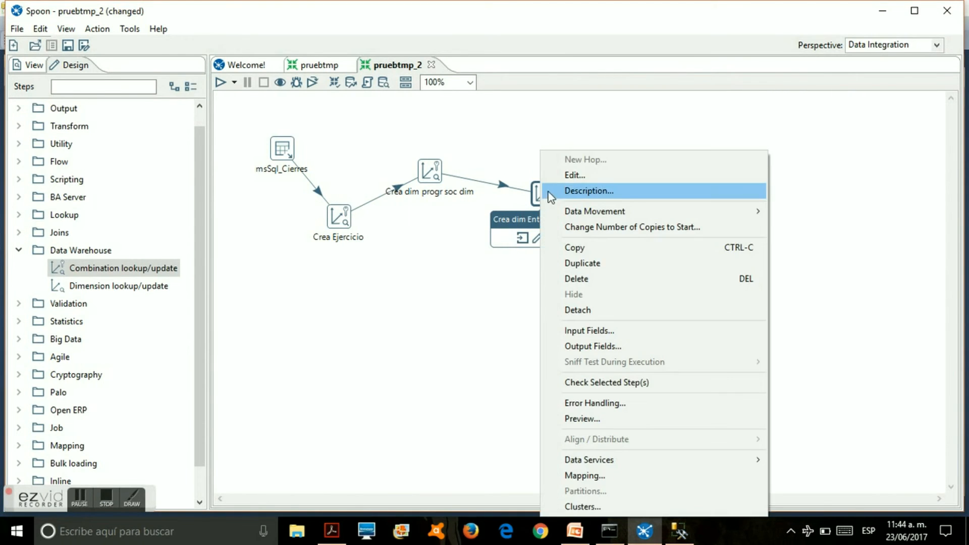
click(567, 176)
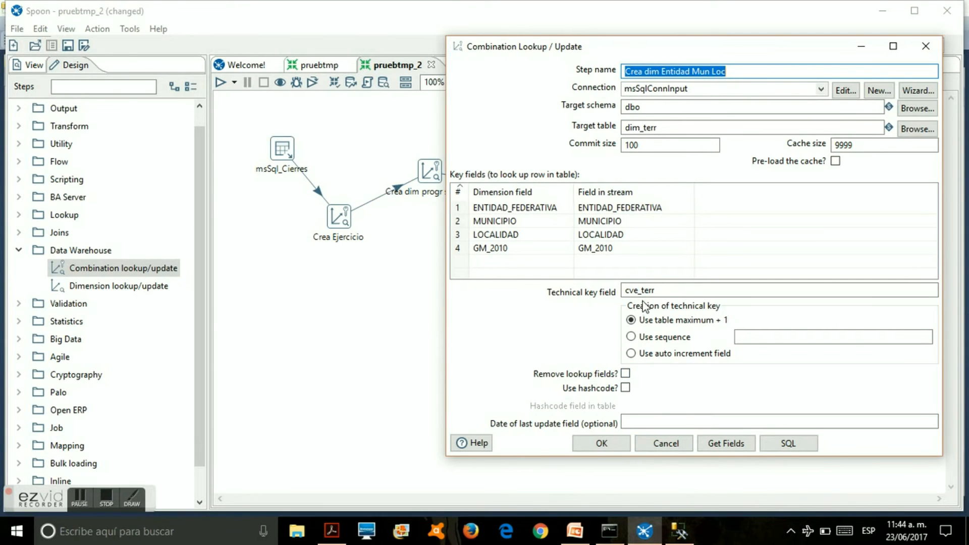
click(660, 443)
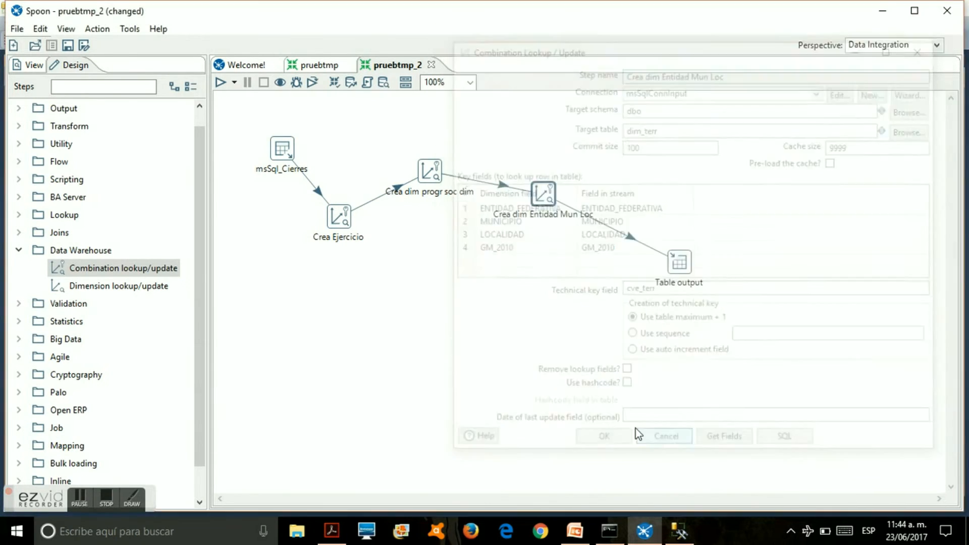
Collapse the Data Warehouse category and locate the Table output step in the Output category.
click(20, 252)
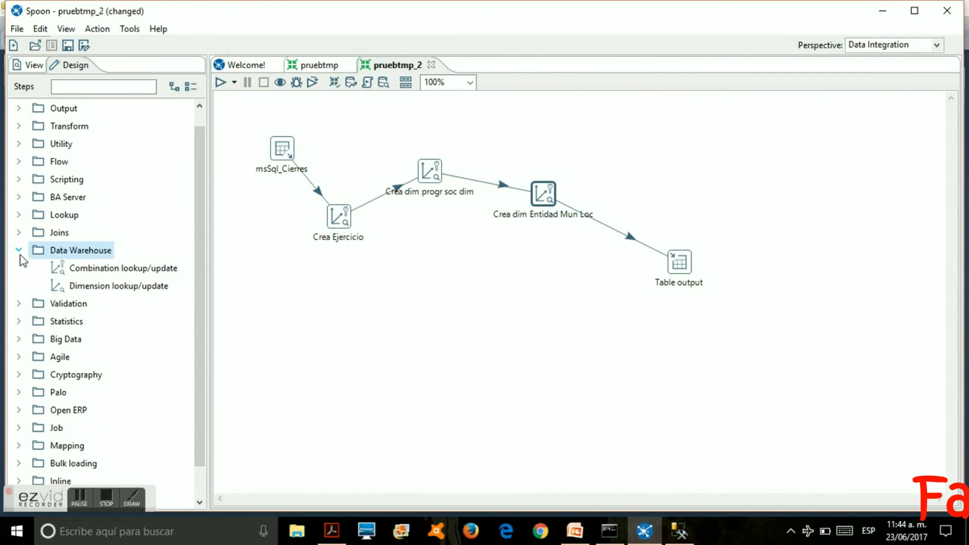
click(22, 254)
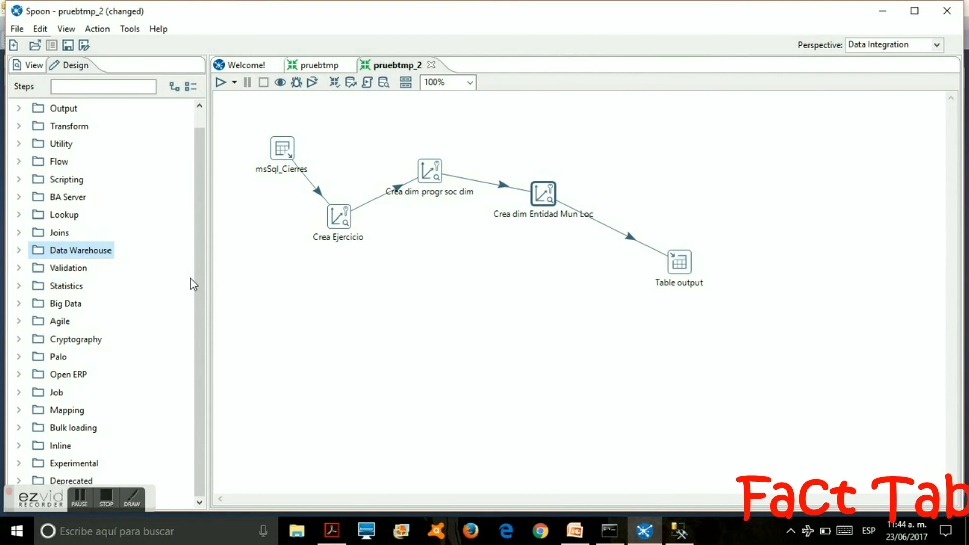
scroll(201, 286, up, 1)
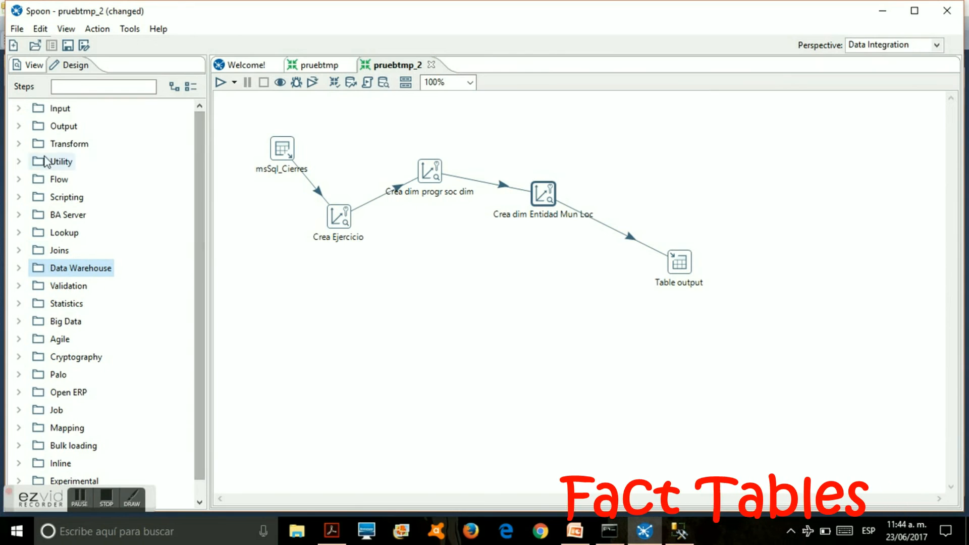
click(19, 126)
drag(199, 210, 200, 269)
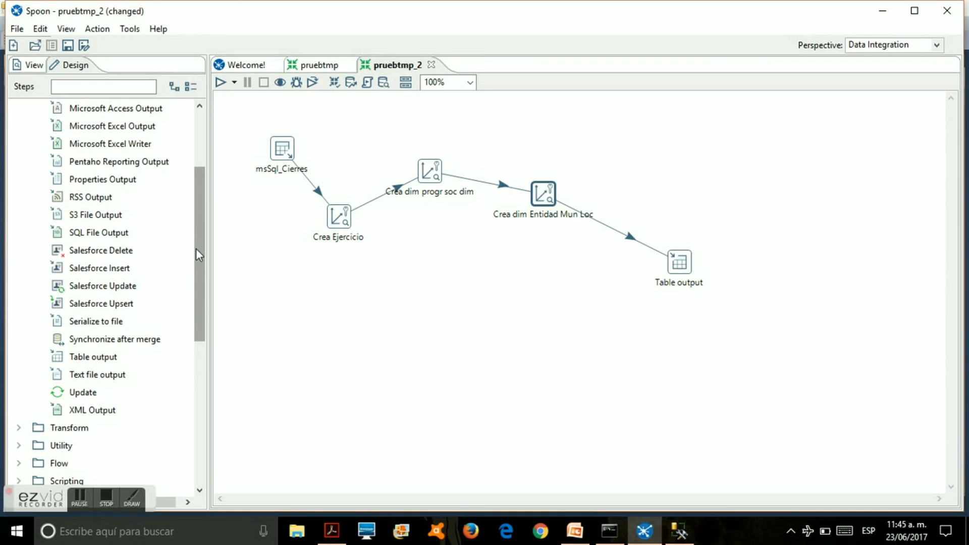
click(109, 359)
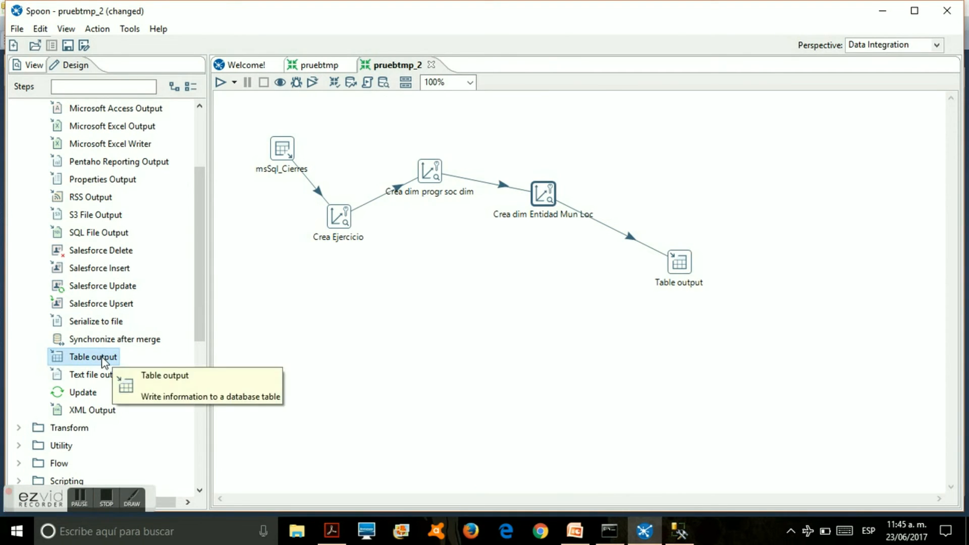
Open the Table output step's settings at its database field mapping, and widen the Table field column to read full names.
click(681, 268)
right_click(682, 269)
click(725, 179)
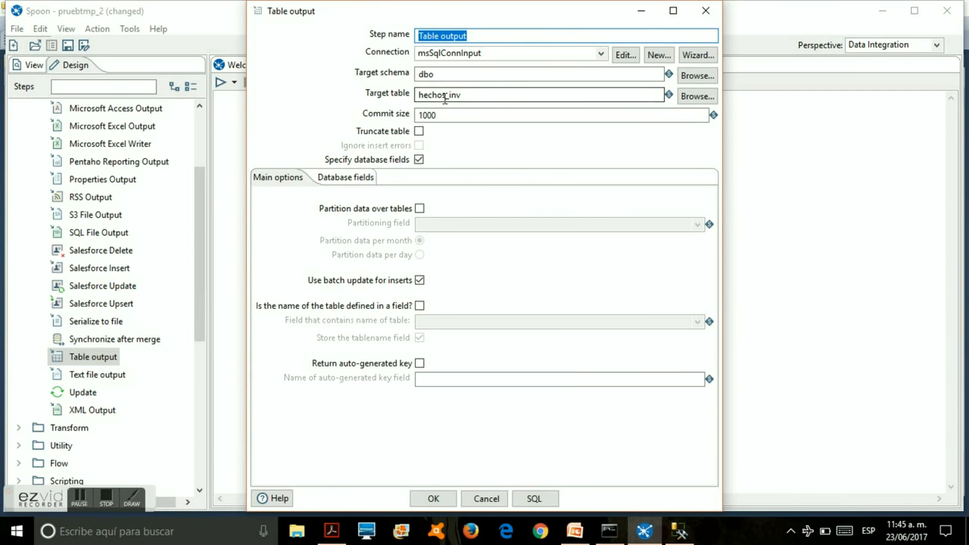
click(342, 178)
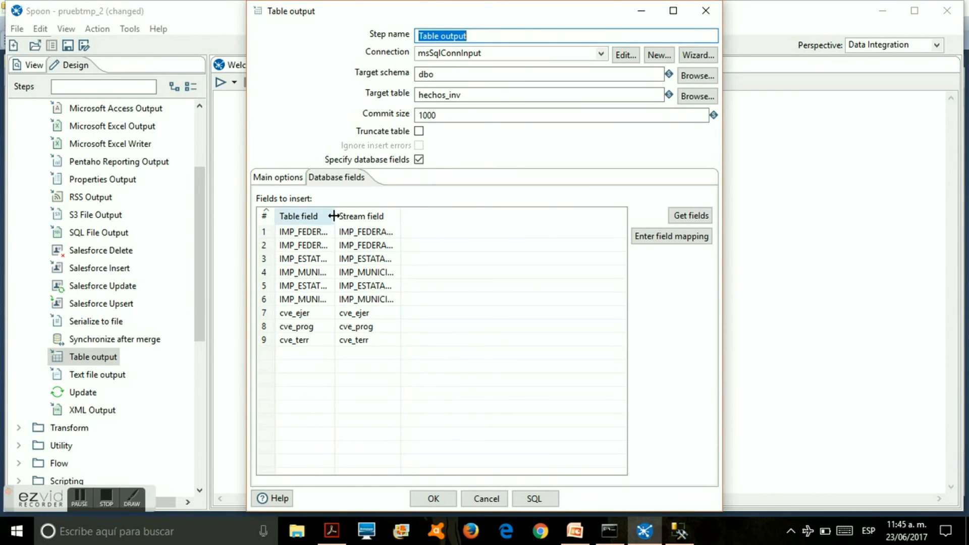
drag(334, 216, 380, 216)
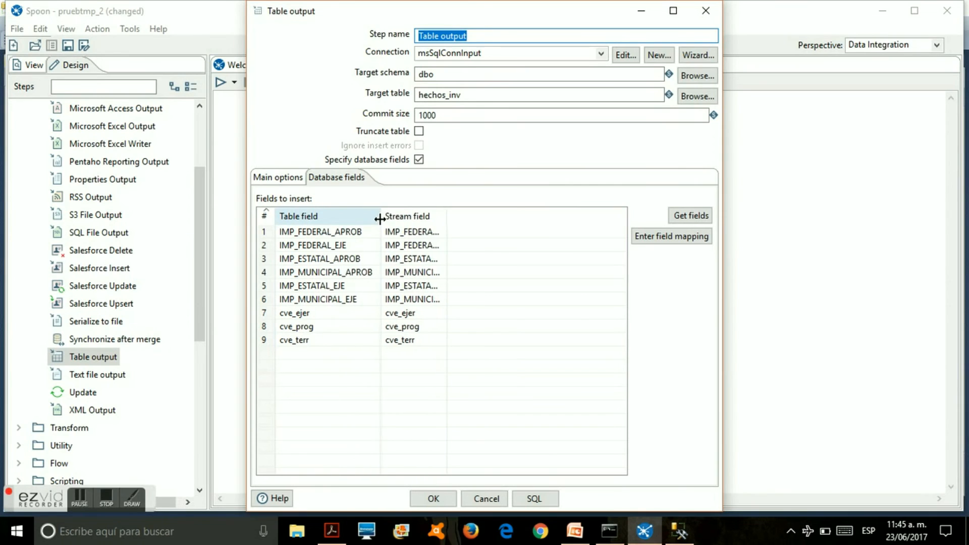
Go through the Table output's mapped table fields from IMP_FEDERAL_APROB to cve_terr, and cancel without changes.
click(349, 233)
click(366, 246)
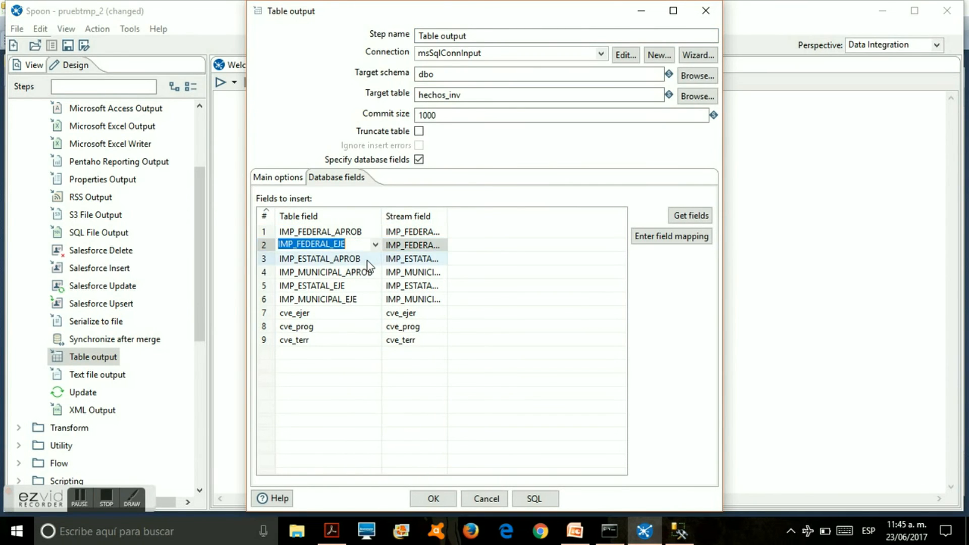
click(368, 260)
click(371, 273)
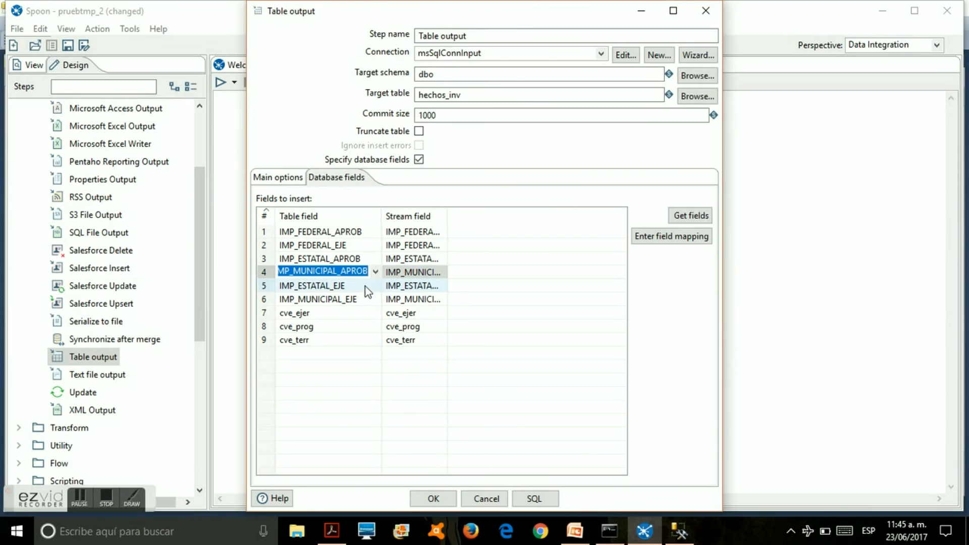
click(366, 285)
click(364, 300)
click(338, 317)
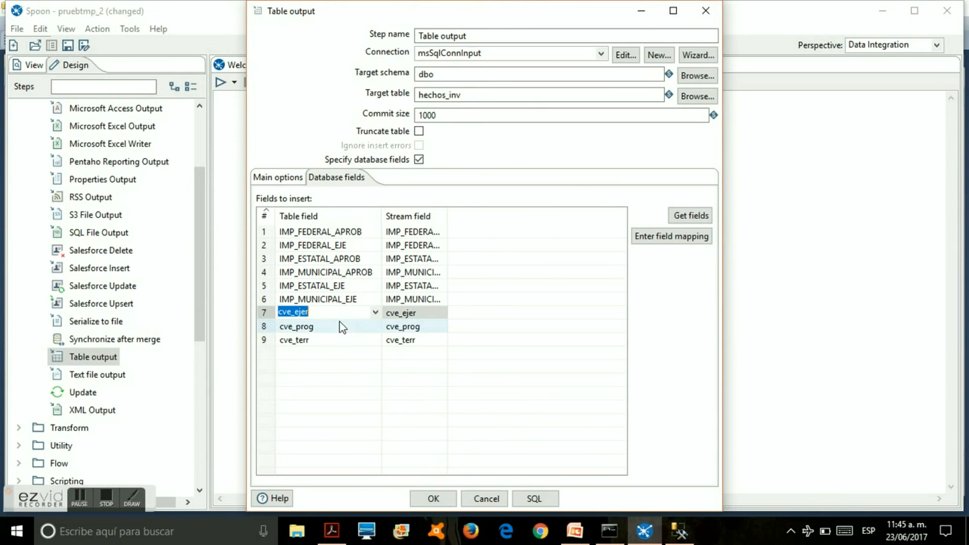
click(346, 326)
click(346, 340)
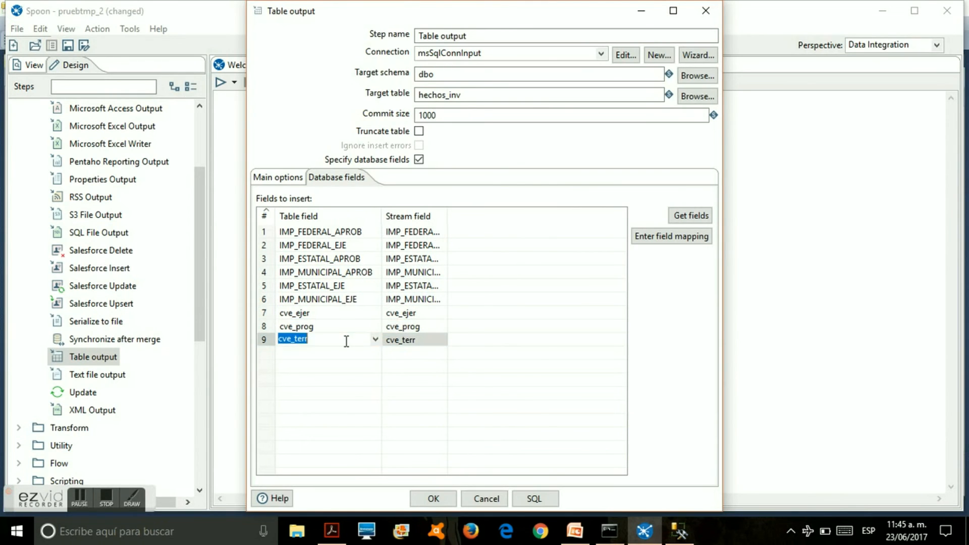
click(488, 499)
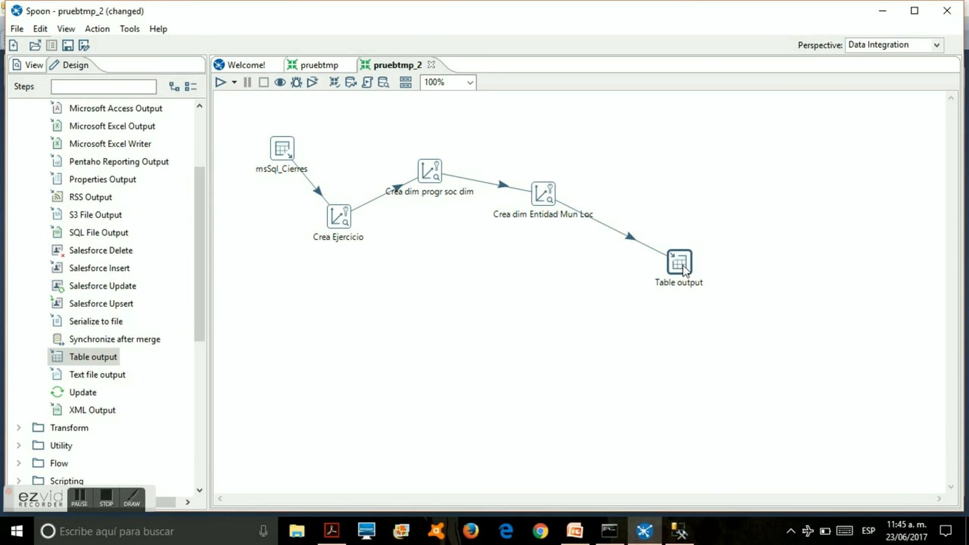
Switch to SQL Server Management Studio, query the first 1000 rows of dbo.hechos_inv, and close the query.
click(679, 531)
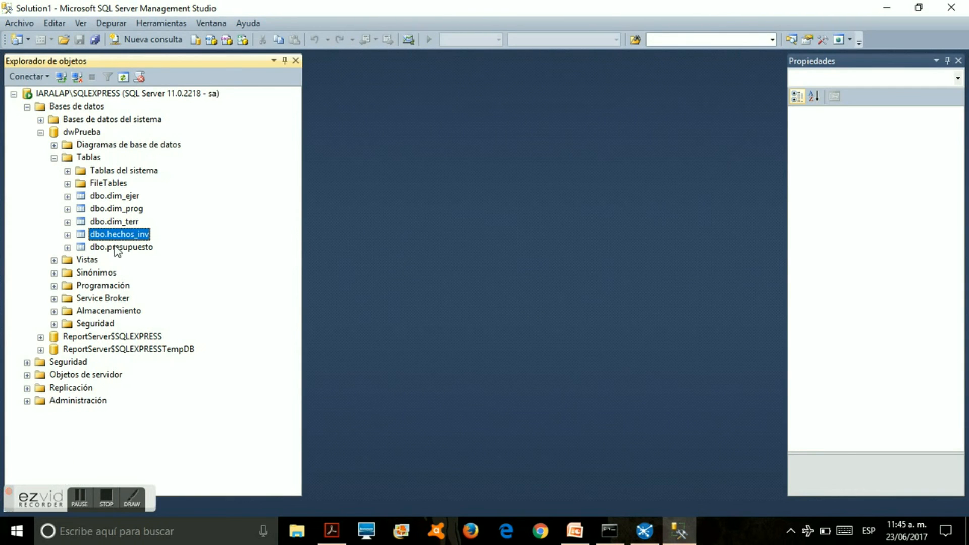
right_click(122, 235)
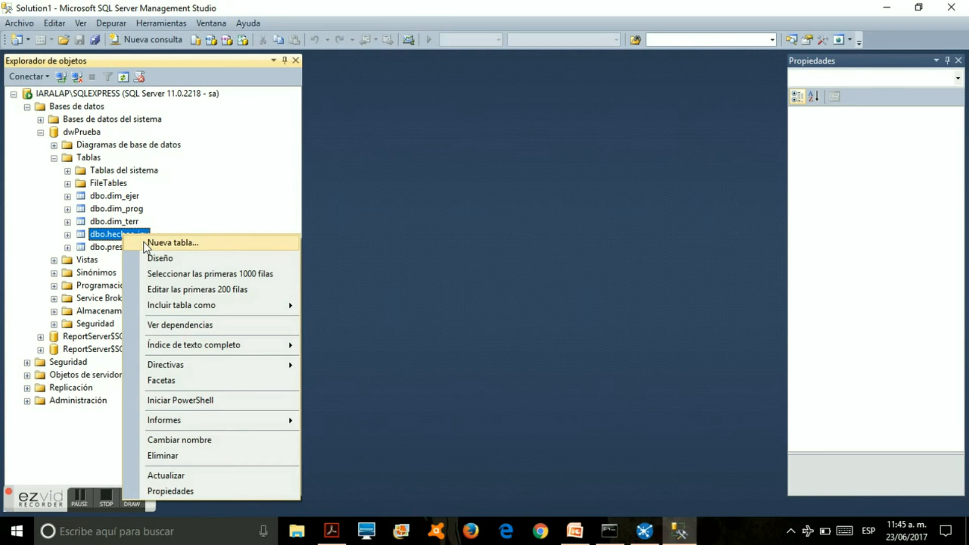
click(210, 275)
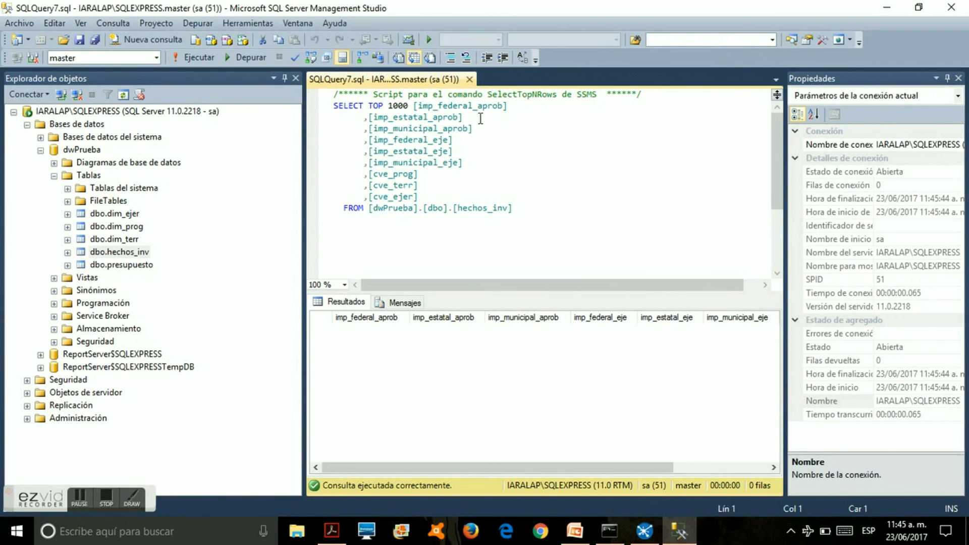
click(469, 79)
Switch back to Spoon, save the pruebtmp_2 transformation and run it.
click(647, 534)
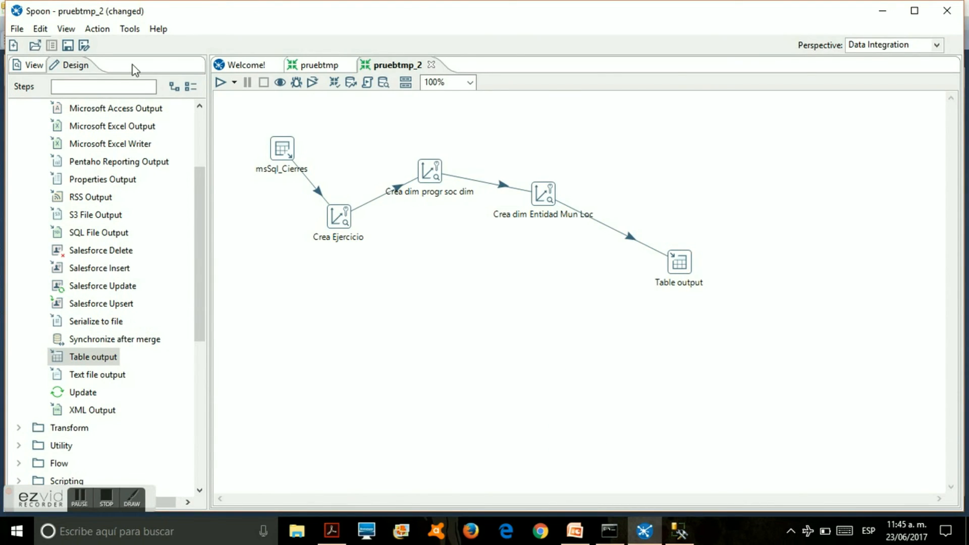
click(70, 46)
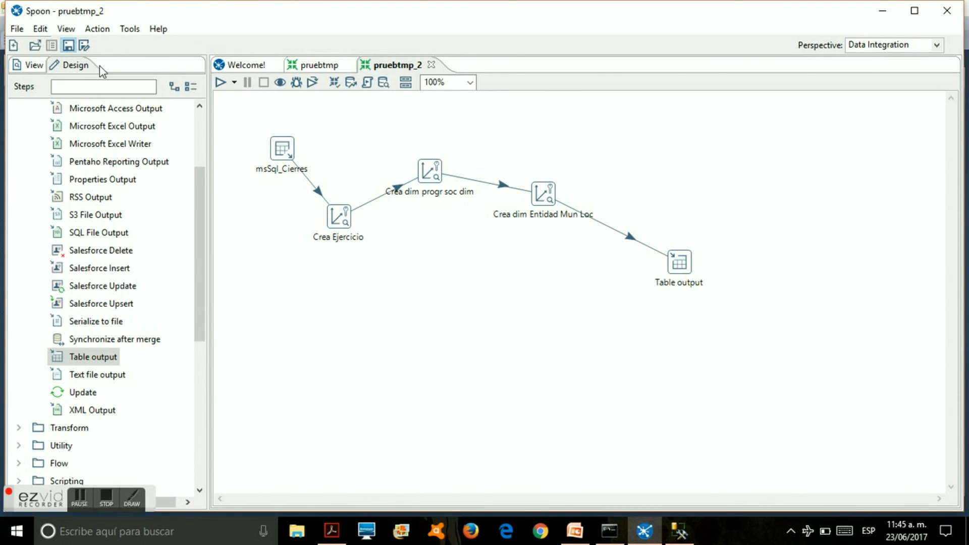
click(220, 83)
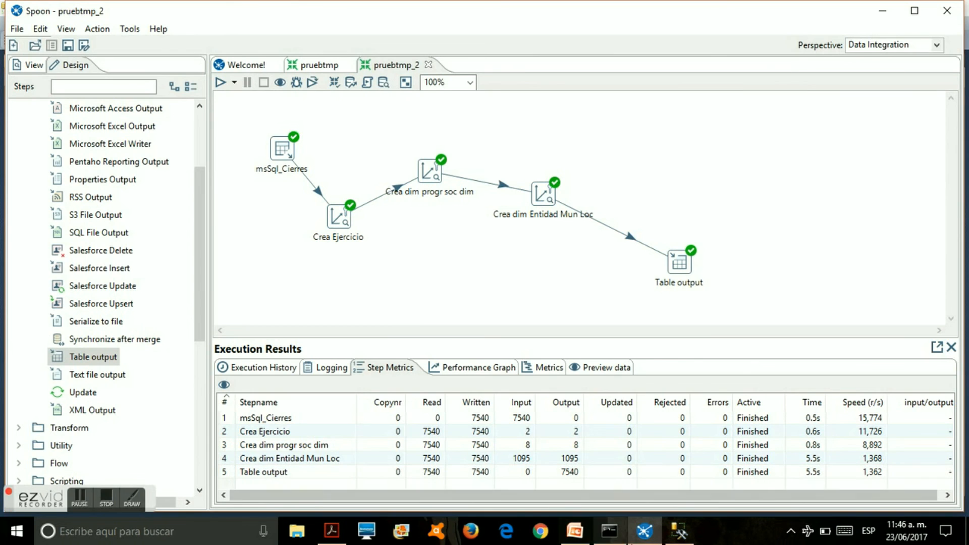
Switch to SQL Server Management Studio and select the first 1000 rows of the dbo.hechos_inv table in dwPrueba.
click(679, 531)
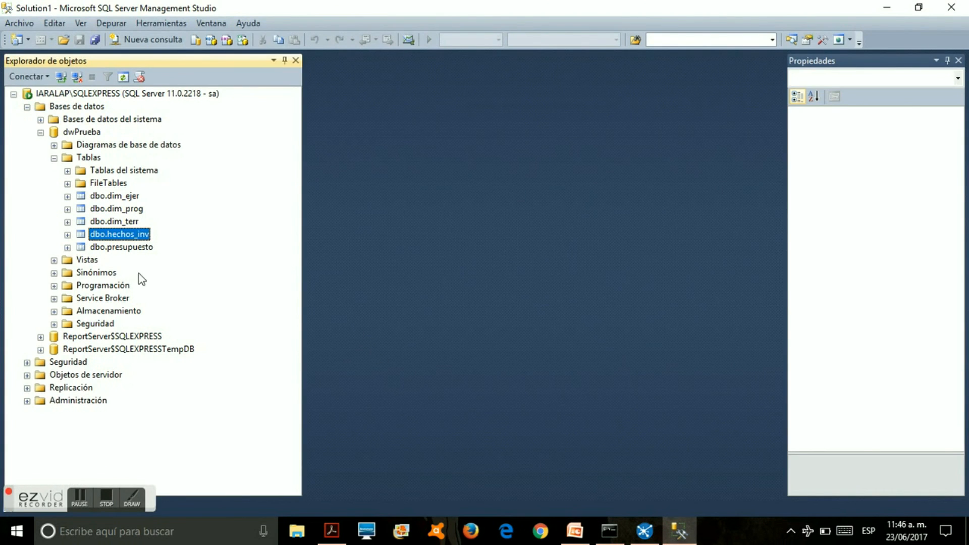
click(129, 249)
right_click(125, 237)
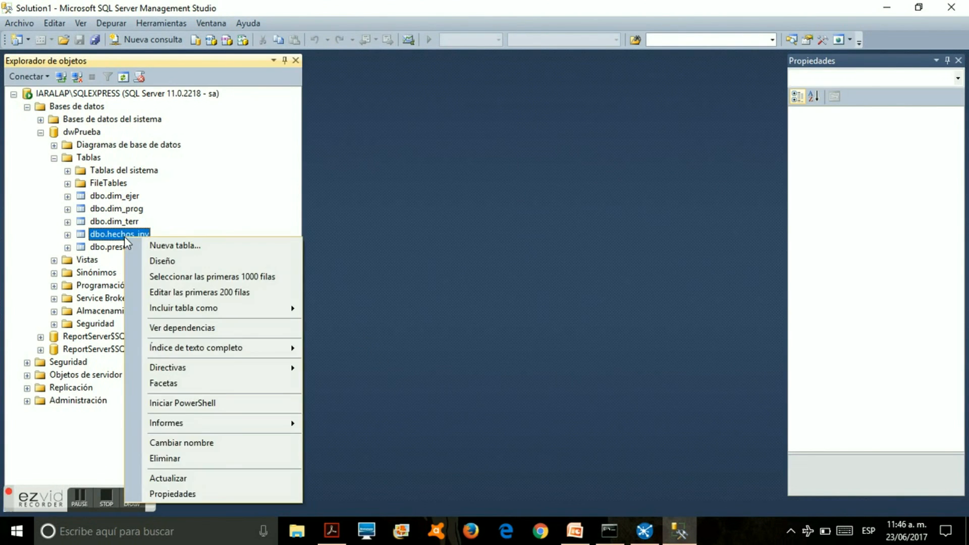
click(241, 277)
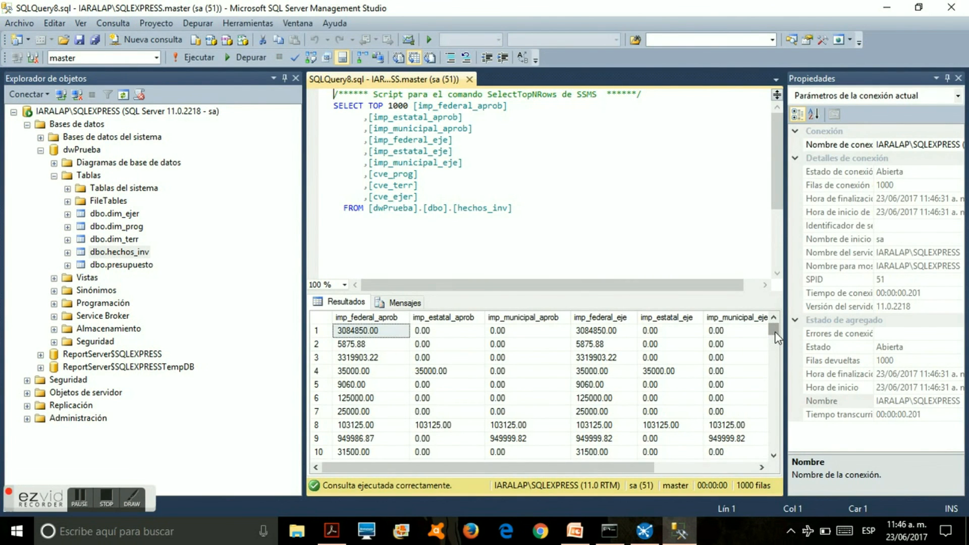
Check the query results down to the last row and across to the cve_prog, cve_terr and cve_ejer columns, close the query and return to Spoon.
drag(773, 331, 774, 447)
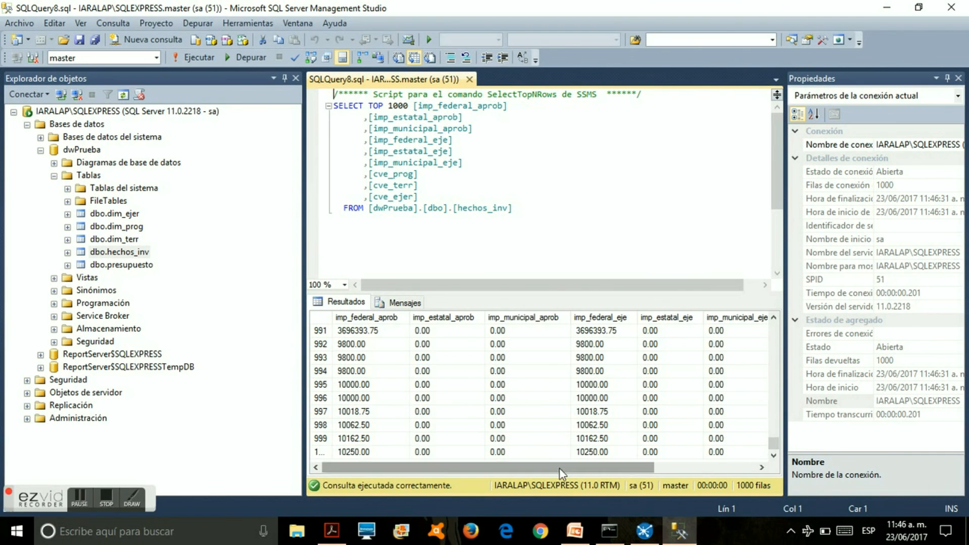
drag(559, 468, 739, 473)
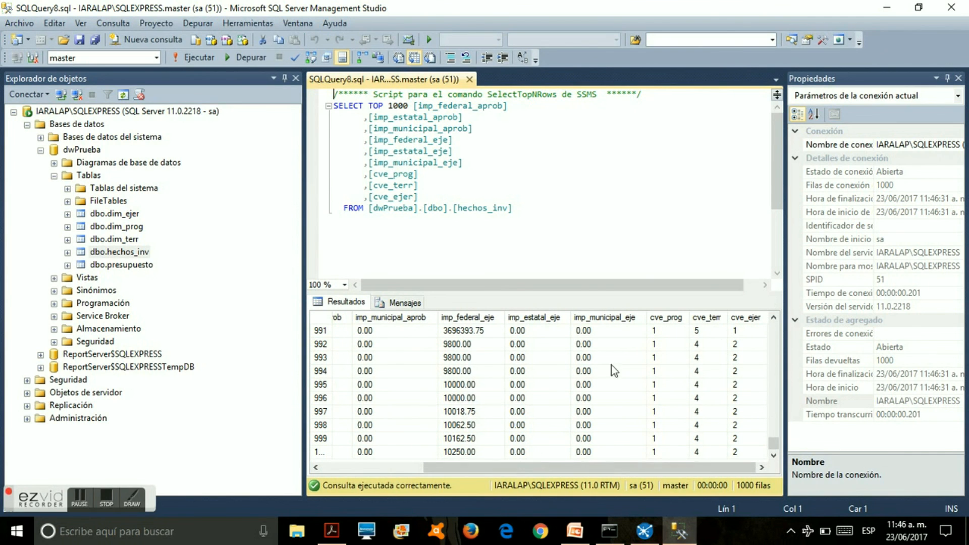
scroll(536, 390, down, 3)
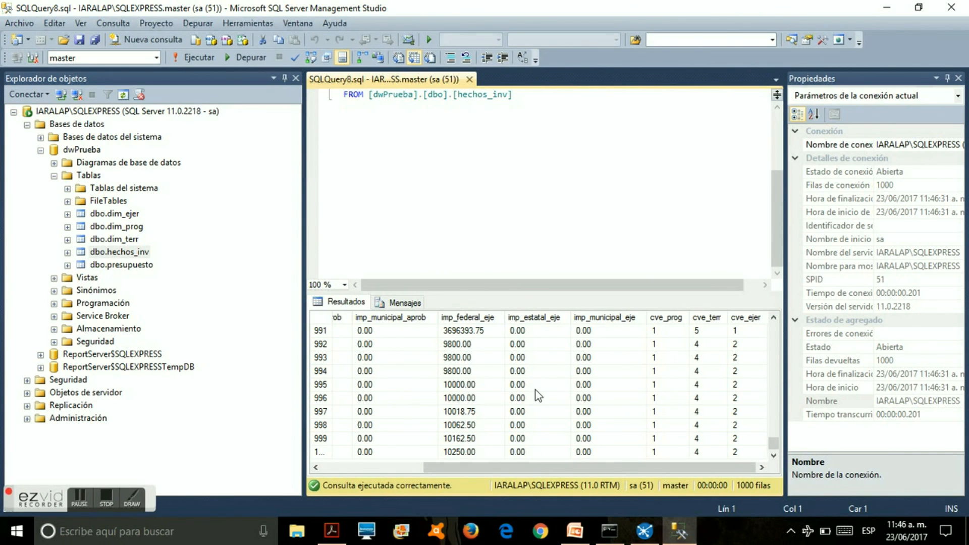
click(470, 79)
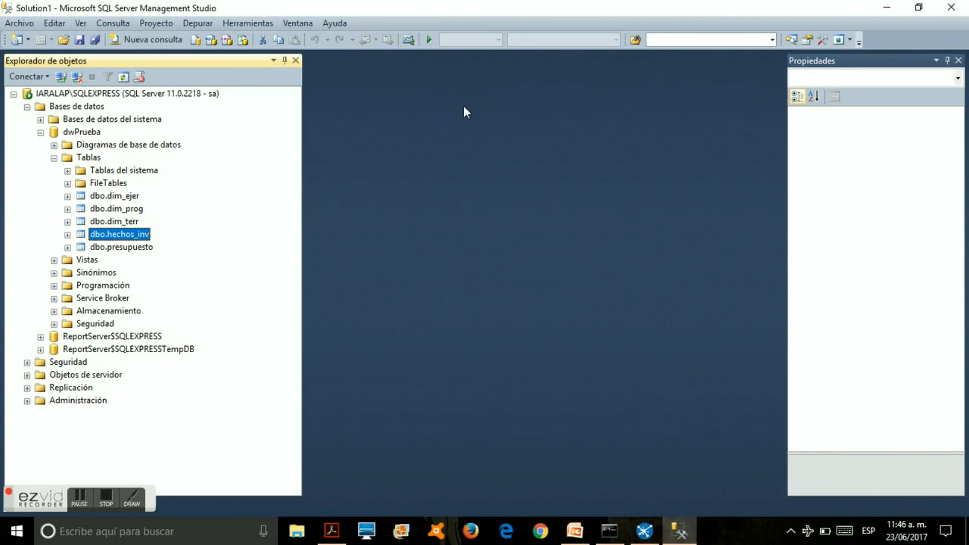
click(645, 539)
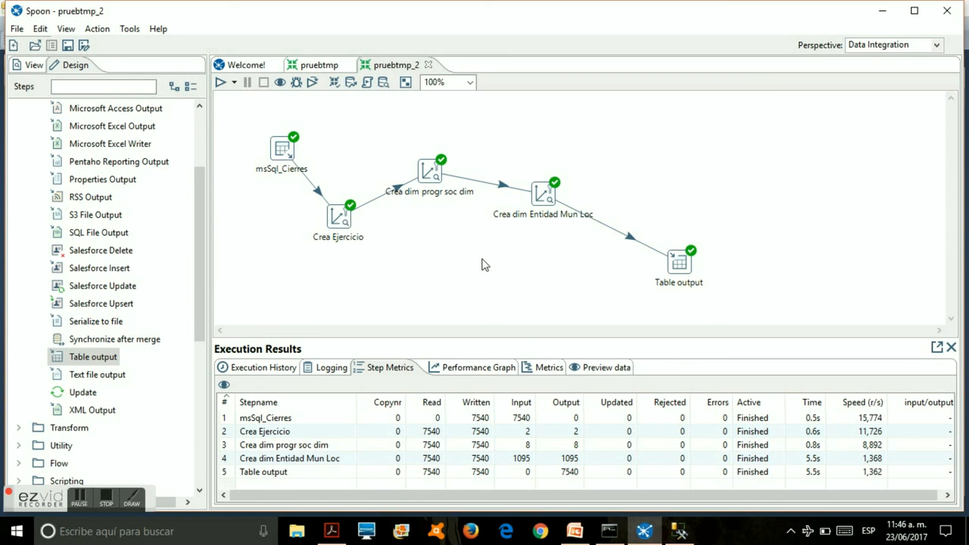